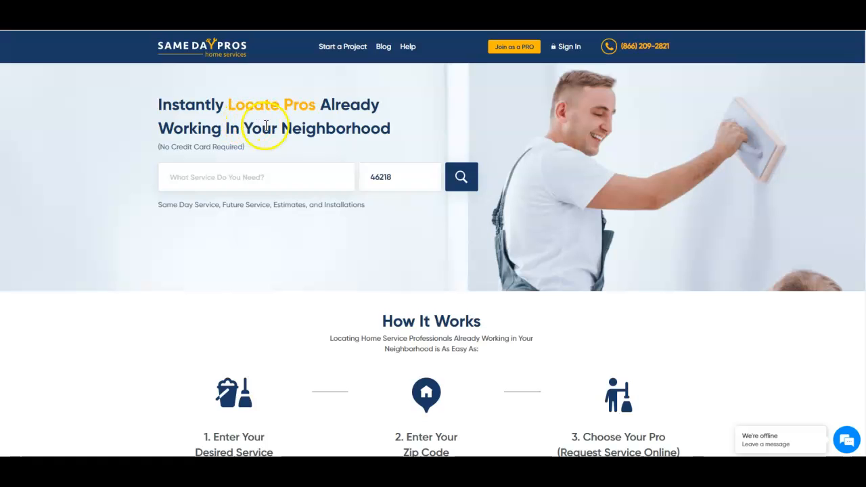
# Step: Examine the Same Day Pros home page, including How It Works, the testimonials, recent jobs and the list of services
pyautogui.scroll(-10, 340, 209)
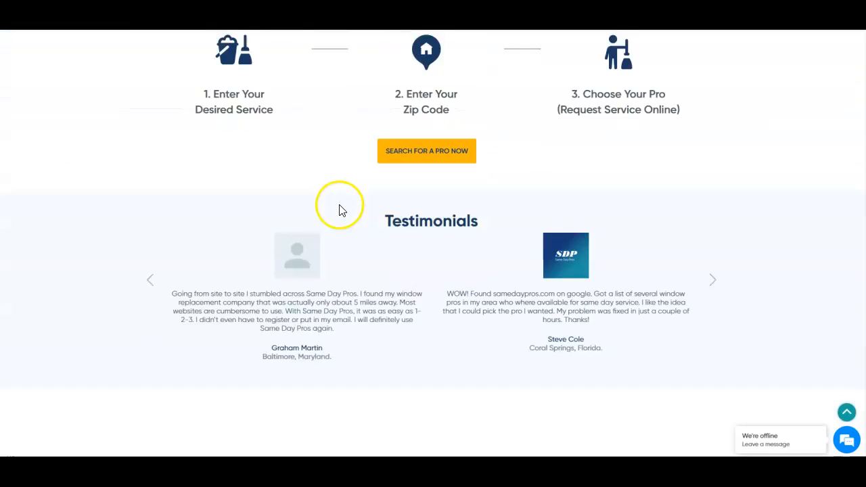
pyautogui.scroll(10, 339, 210)
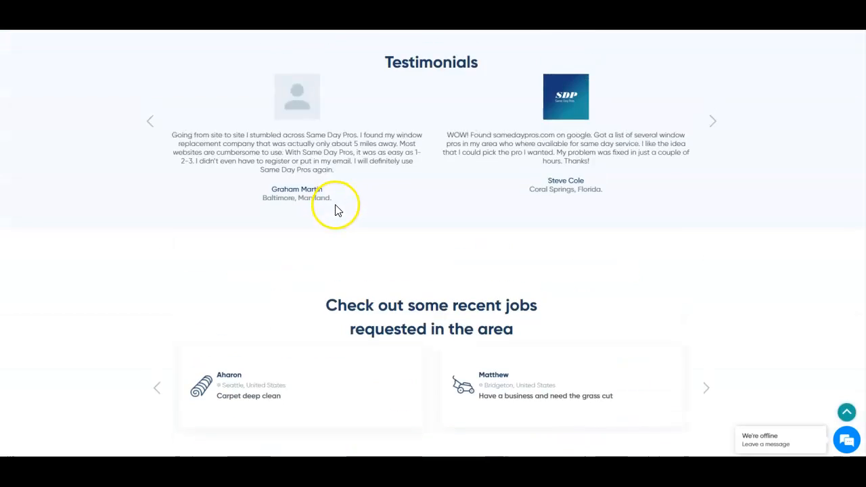
pyautogui.scroll(1, 326, 208)
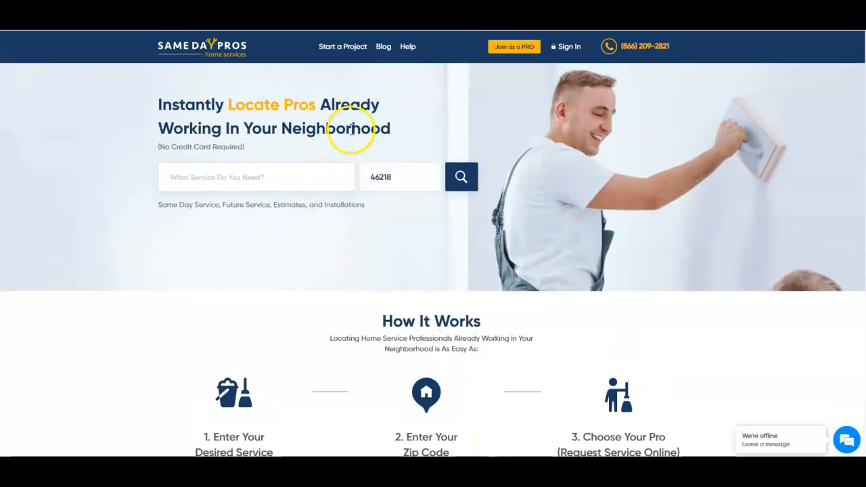
pyautogui.scroll(-8, 346, 149)
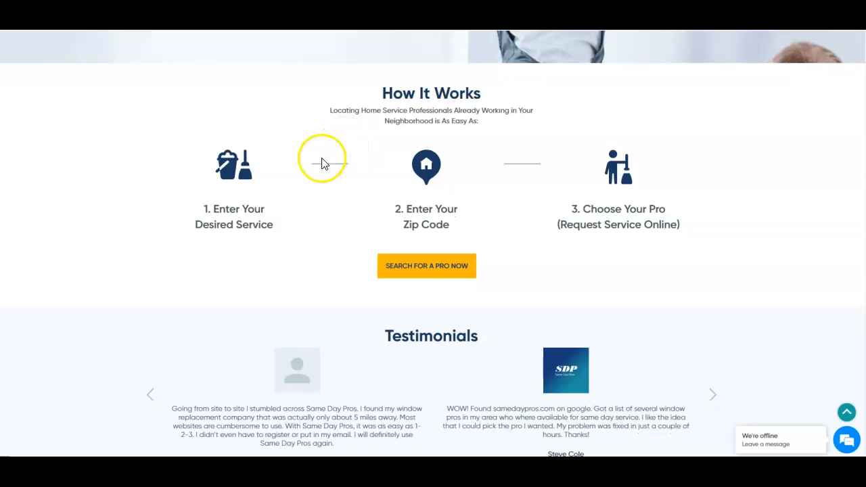
pyautogui.scroll(-10, 320, 164)
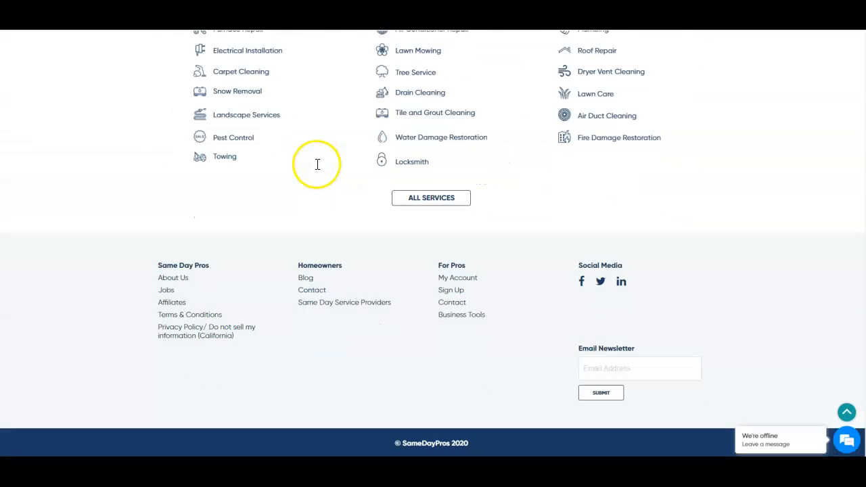
pyautogui.scroll(18, 315, 171)
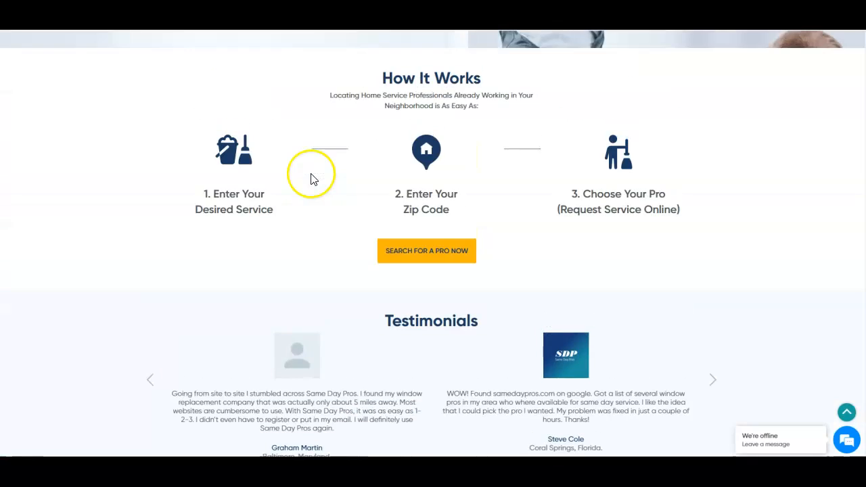
pyautogui.scroll(1, 310, 177)
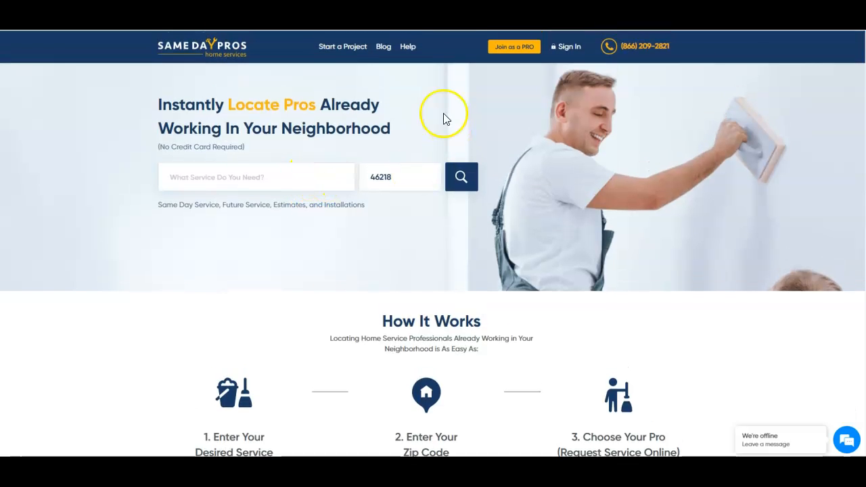
pyautogui.scroll(-3, 406, 156)
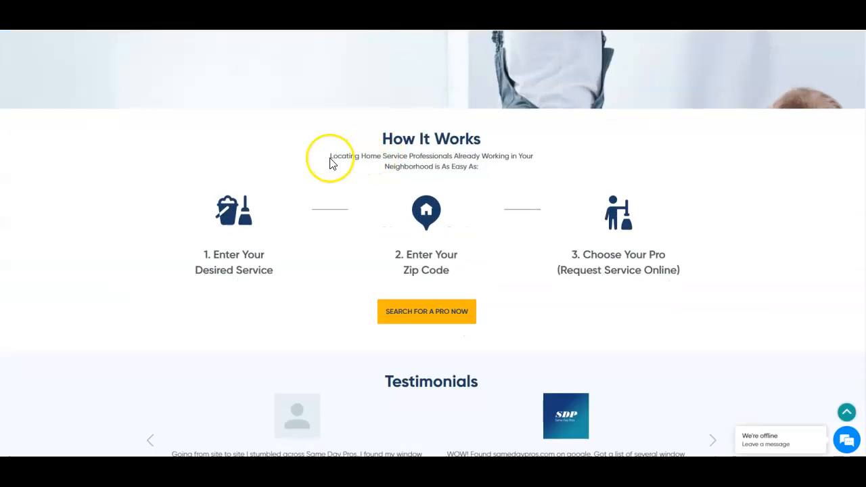
pyautogui.scroll(-9, 331, 163)
pyautogui.scroll(-5, 330, 163)
pyautogui.scroll(4, 329, 164)
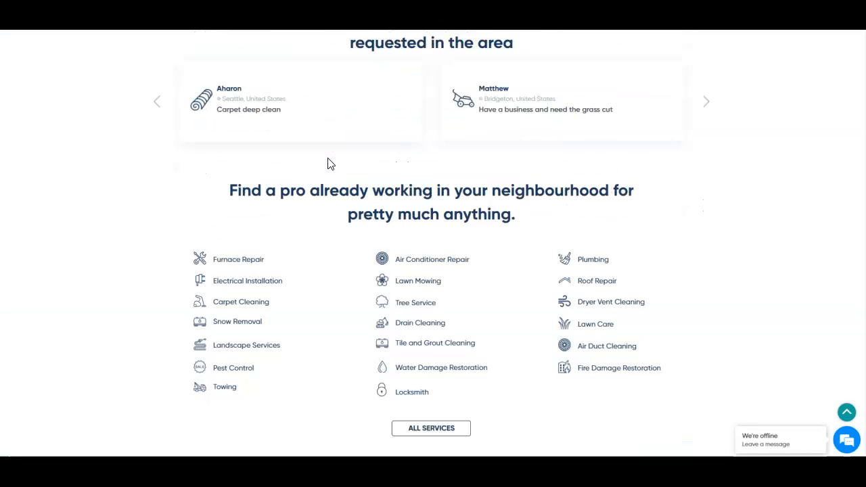
pyautogui.scroll(12, 331, 164)
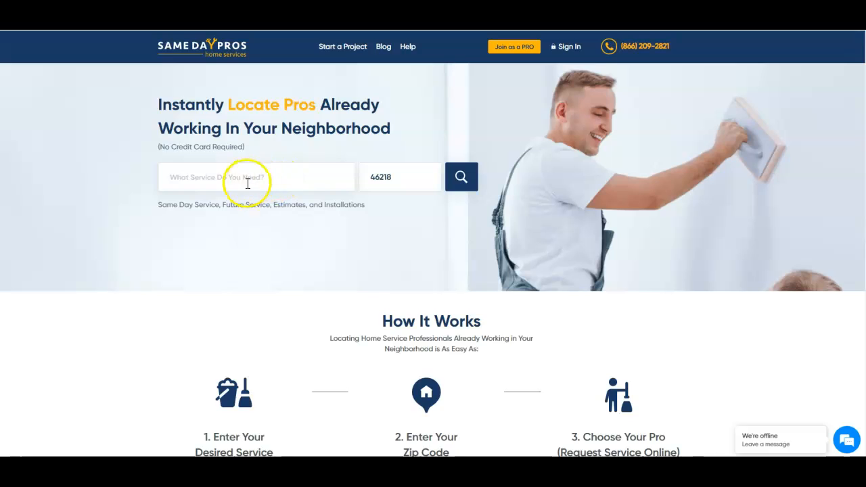
pyautogui.scroll(-3, 285, 203)
pyautogui.scroll(1, 203, 169)
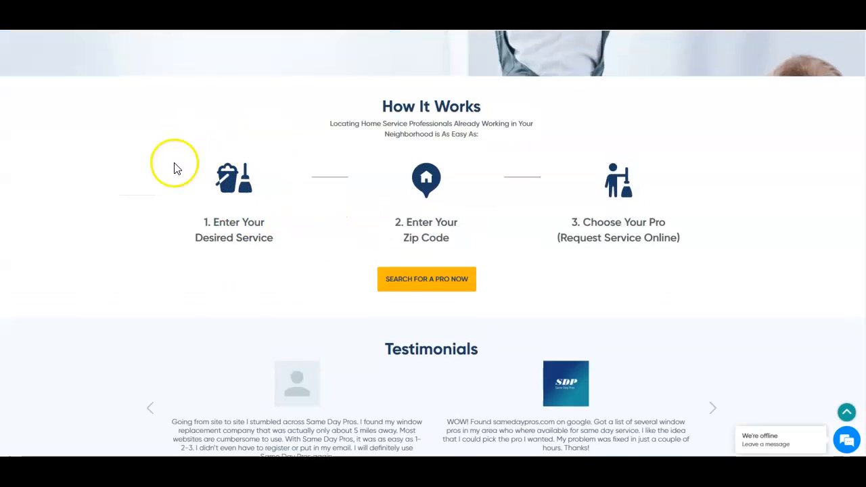
pyautogui.scroll(3, 174, 169)
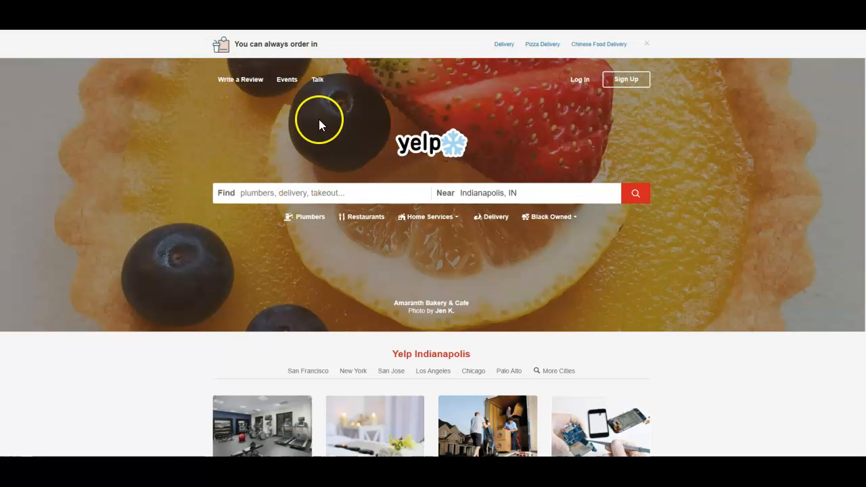
# Step: On the Yelp Indianapolis home page, examine the featured categories, Review of the Day and Recent Activity sections
pyautogui.scroll(-2, 377, 140)
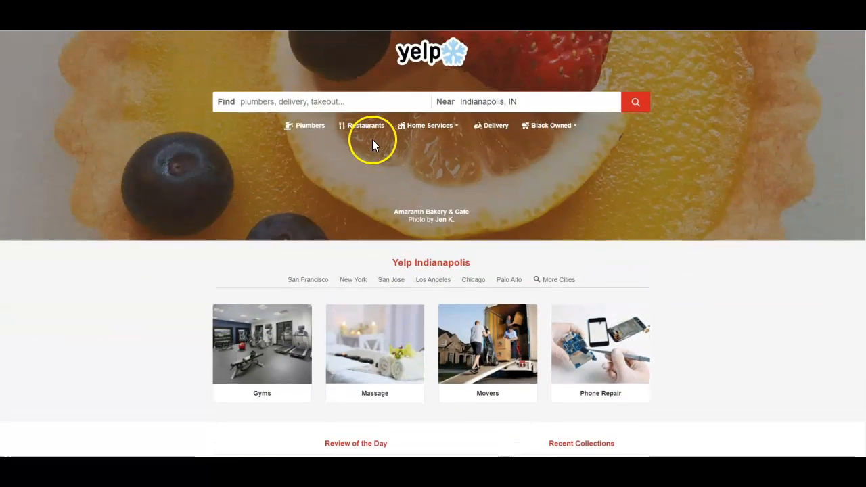
pyautogui.scroll(-3, 372, 143)
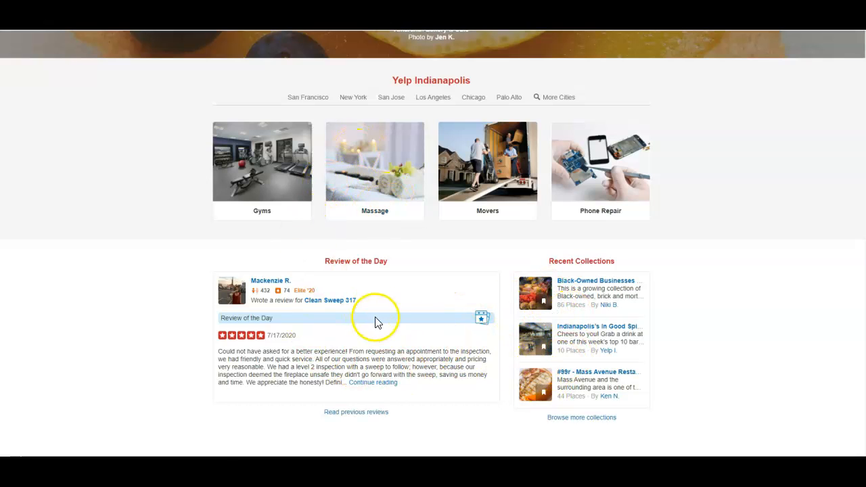
pyautogui.scroll(-2, 374, 321)
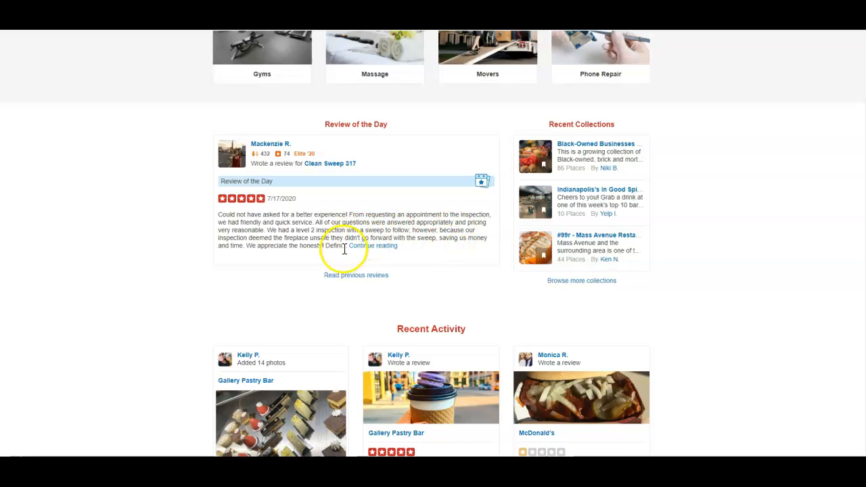
pyautogui.scroll(-2, 379, 247)
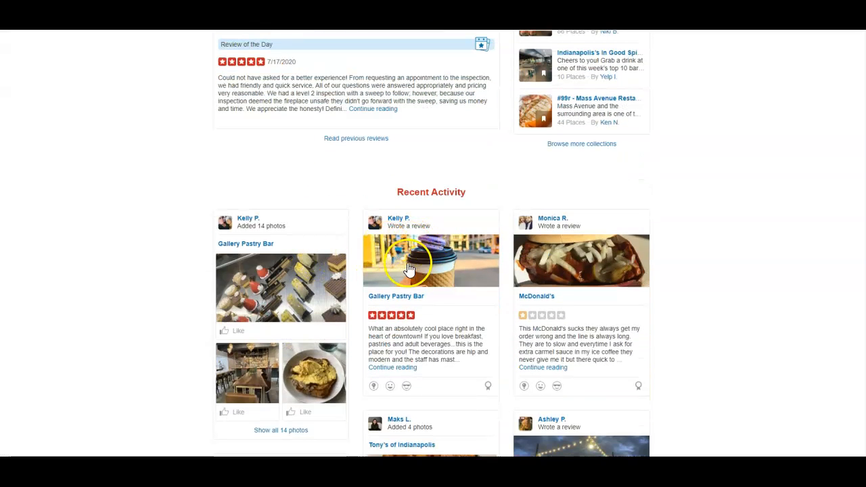
pyautogui.scroll(-1, 413, 300)
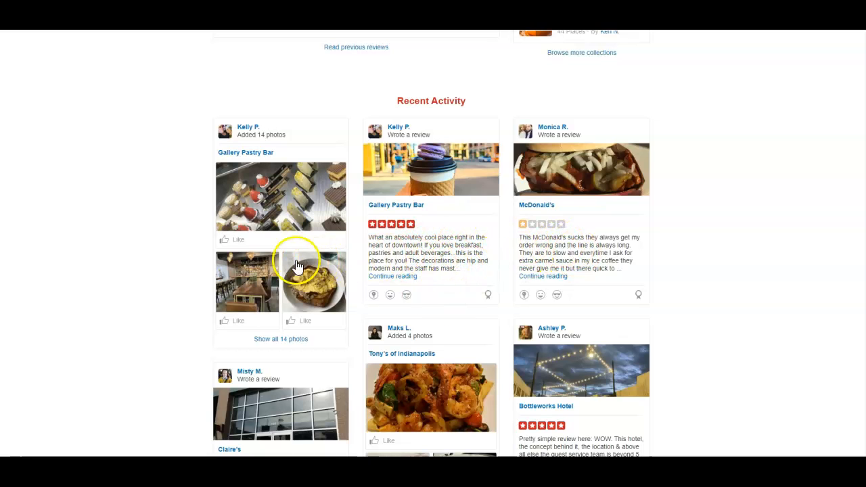
pyautogui.scroll(-3, 271, 203)
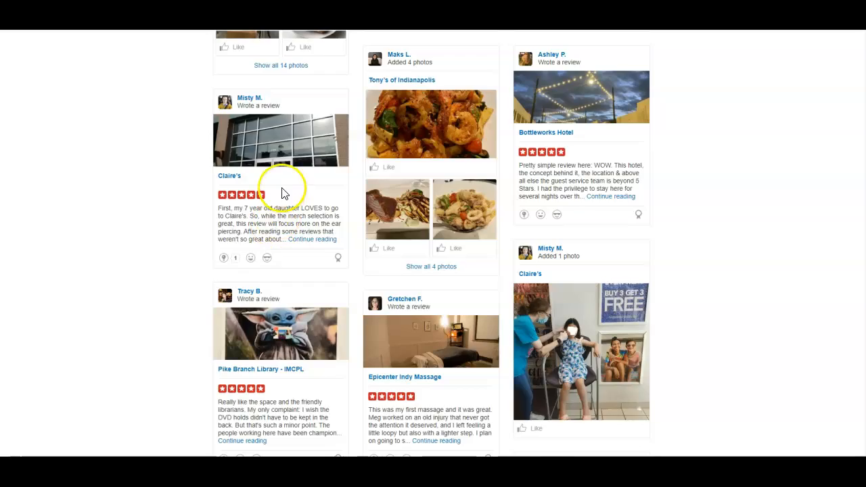
pyautogui.scroll(-4, 282, 194)
pyautogui.scroll(-2, 283, 194)
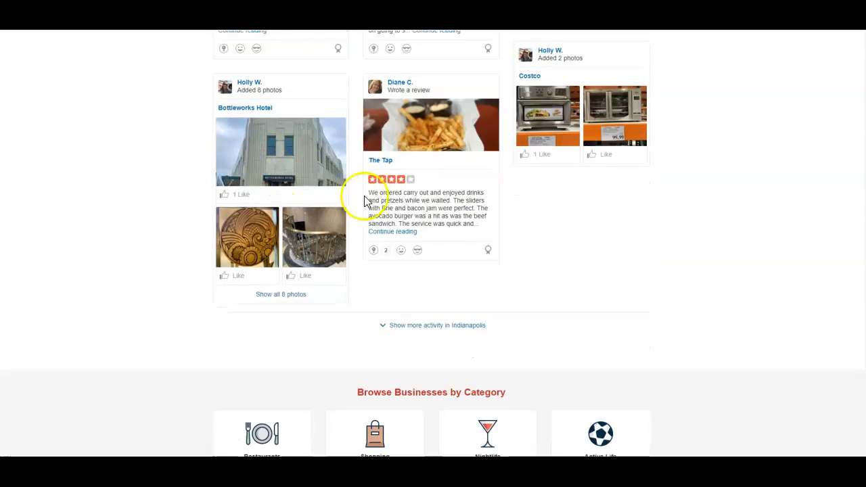
pyautogui.scroll(8, 441, 239)
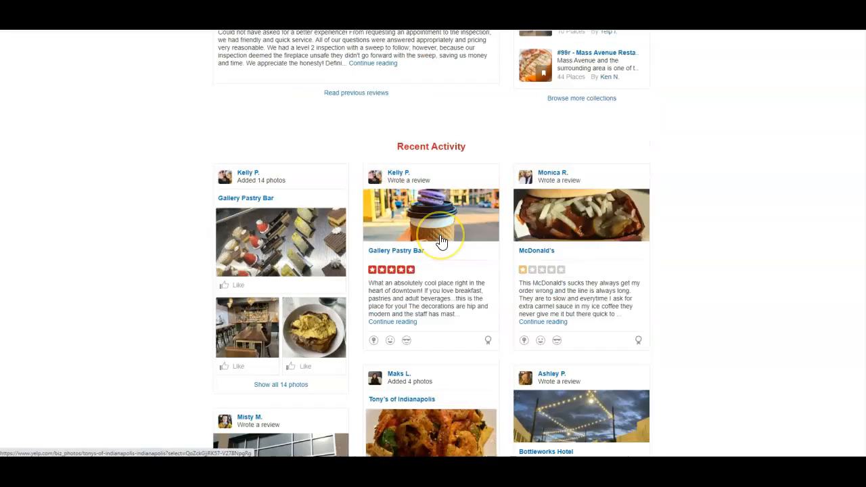
pyautogui.scroll(8, 441, 241)
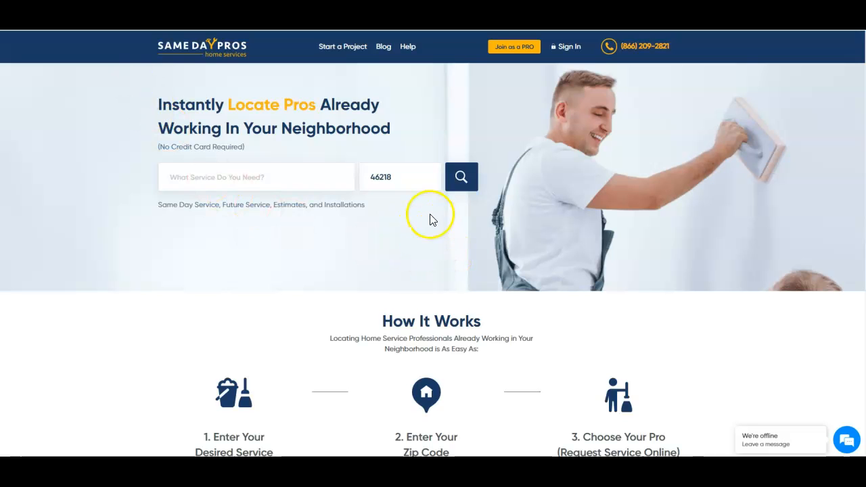
# Step: On the Same Day Pros home page, open the pro search request form from How It Works and cancel the request
pyautogui.scroll(-2, 388, 209)
pyautogui.scroll(-3, 445, 202)
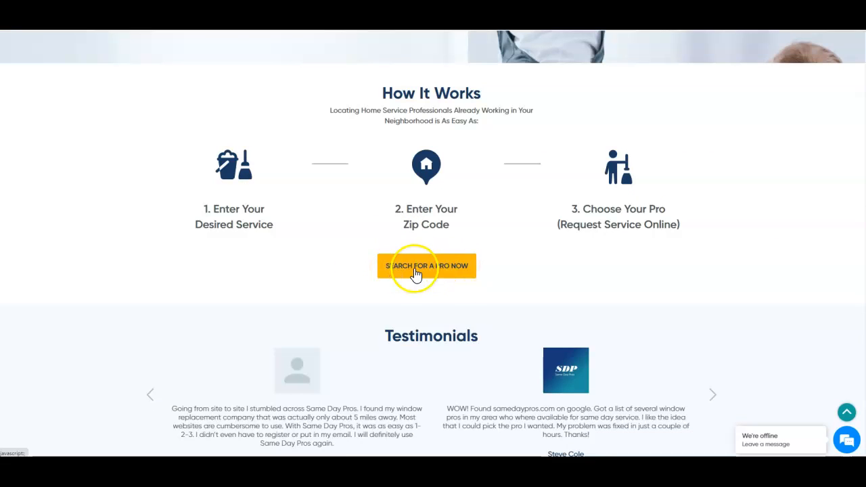
pyautogui.click(415, 270)
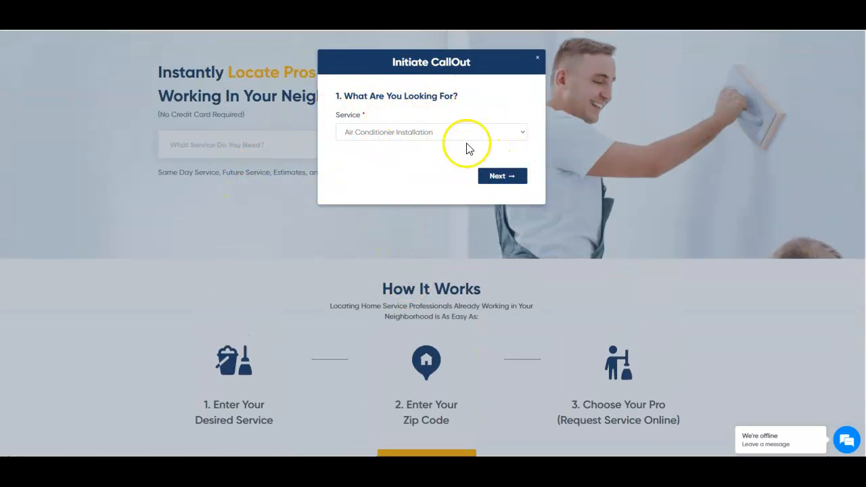
pyautogui.click(538, 61)
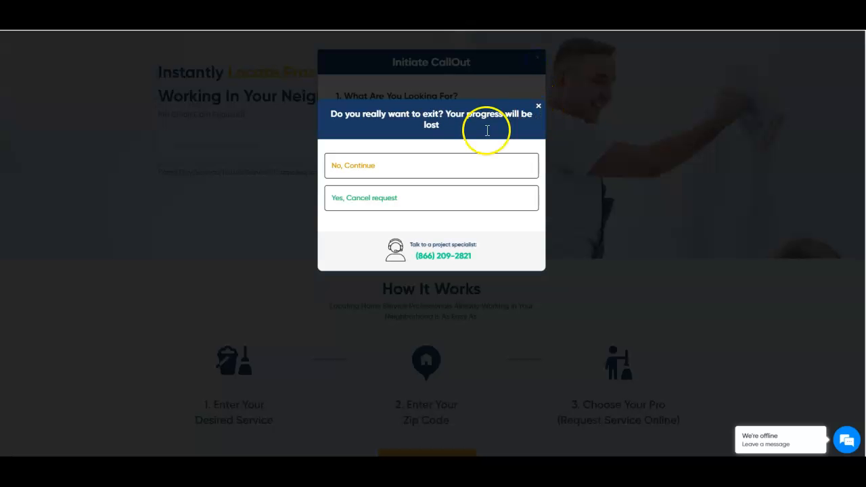
pyautogui.click(369, 202)
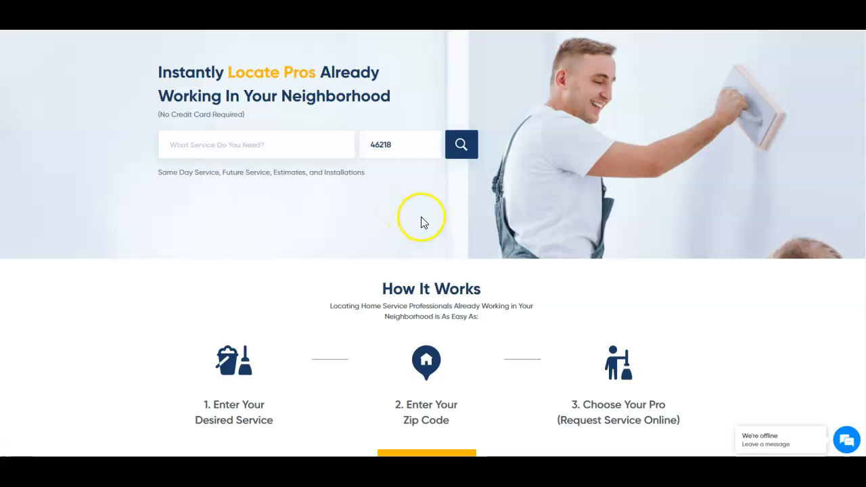
# Step: Review the Same Day Pros home page from the service search through How It Works and testimonials down to the footer
pyautogui.scroll(-4, 397, 187)
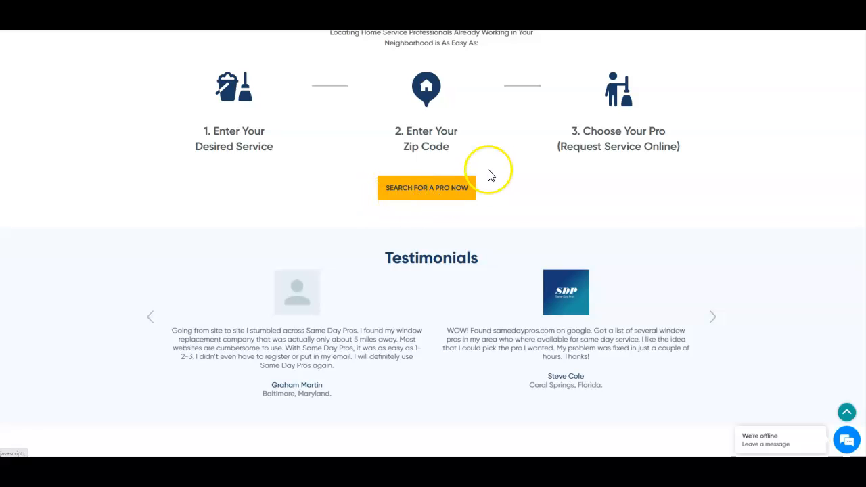
pyautogui.scroll(3, 480, 185)
pyautogui.scroll(2, 480, 184)
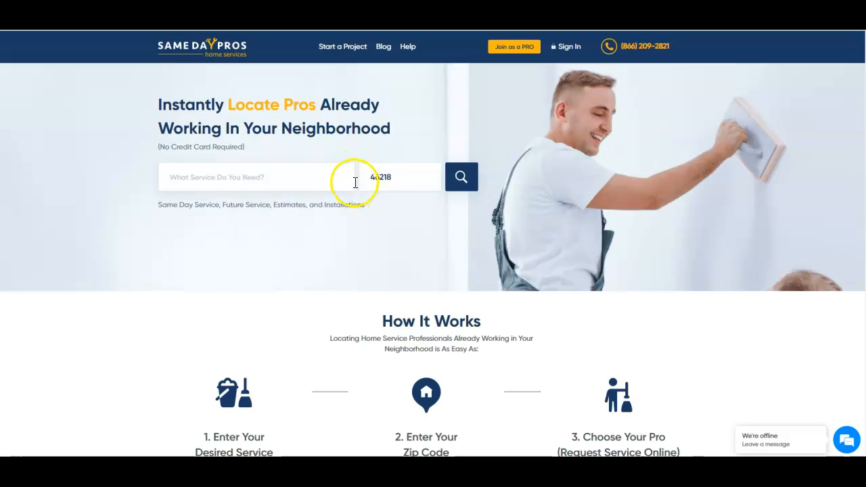
pyautogui.scroll(-3, 368, 215)
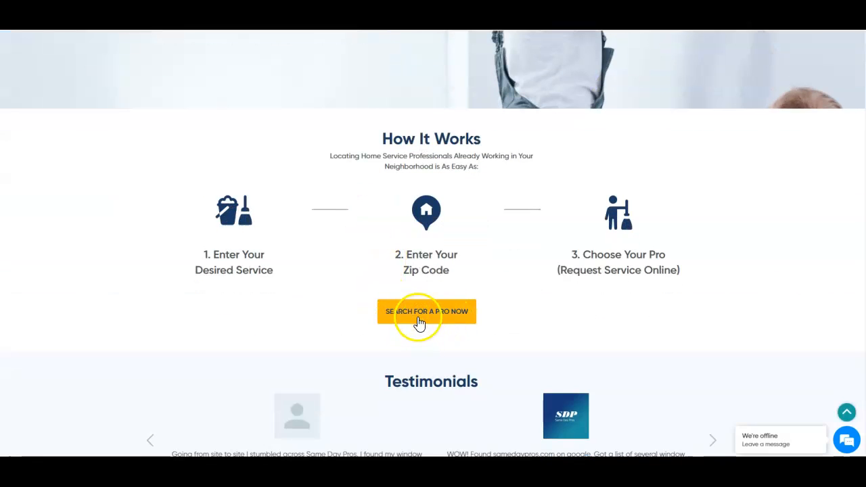
pyautogui.scroll(-1, 418, 324)
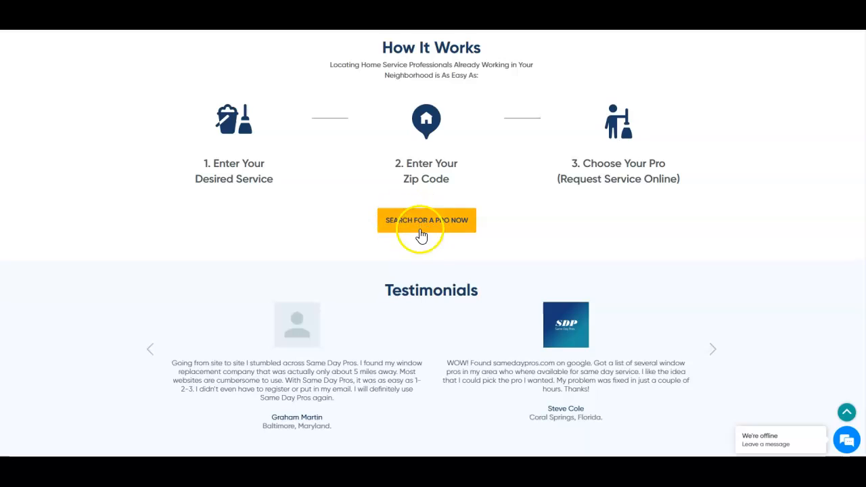
pyautogui.scroll(-1, 416, 233)
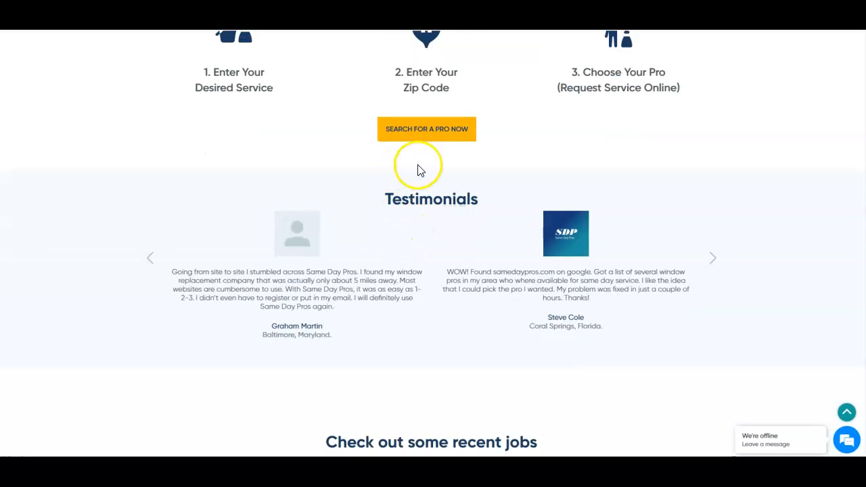
pyautogui.scroll(-1, 429, 249)
pyautogui.scroll(-2, 428, 249)
pyautogui.scroll(5, 426, 247)
pyautogui.scroll(-2, 427, 249)
pyautogui.scroll(-7, 426, 249)
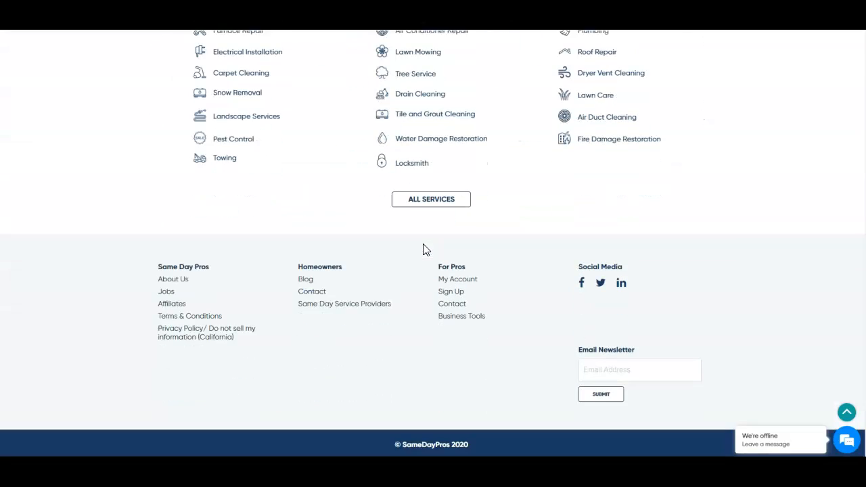
pyautogui.scroll(9, 428, 256)
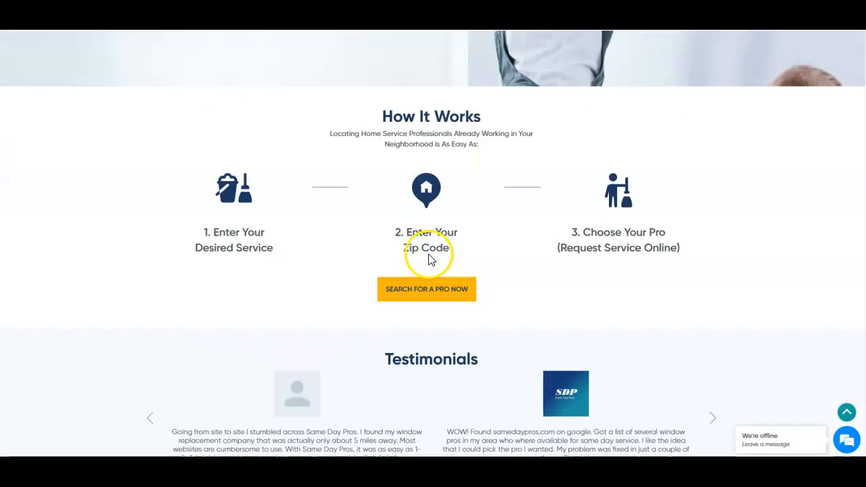
pyautogui.scroll(3, 430, 259)
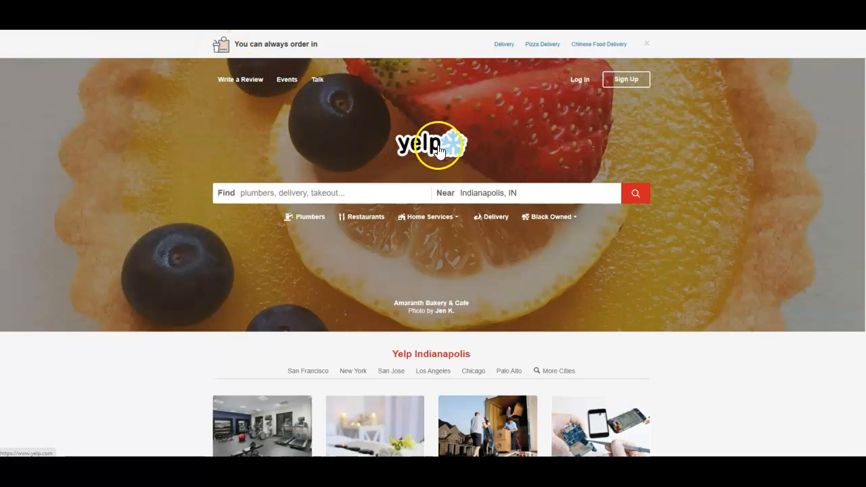
# Step: Look over the Yelp Indianapolis home page again, down to Recent Activity and Browse Businesses by Category
pyautogui.scroll(-10, 439, 150)
pyautogui.scroll(-12, 401, 156)
pyautogui.scroll(3, 402, 166)
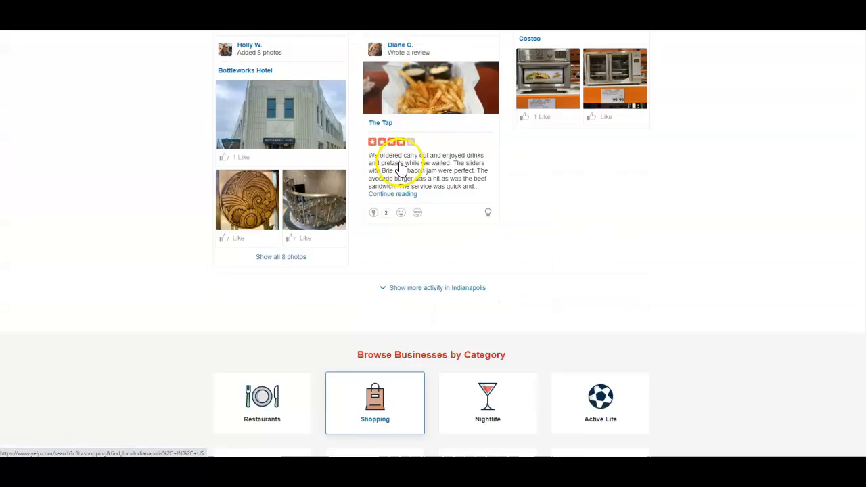
pyautogui.scroll(1, 385, 149)
pyautogui.scroll(5, 498, 169)
pyautogui.scroll(15, 461, 170)
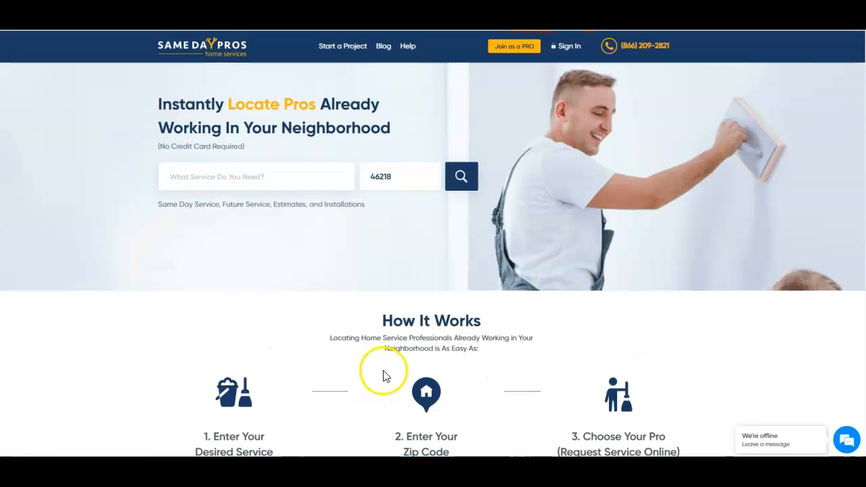
# Step: Check the How It Works section on the Same Day Pros home page once more
pyautogui.scroll(-3, 383, 373)
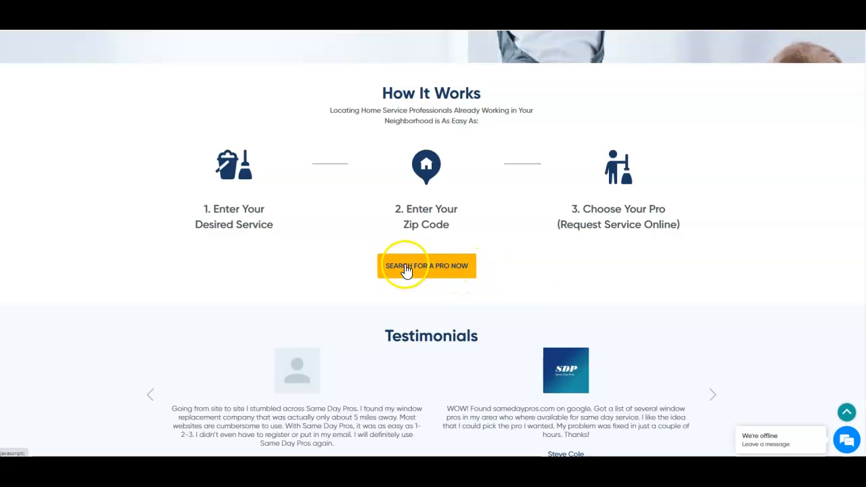
pyautogui.scroll(3, 398, 291)
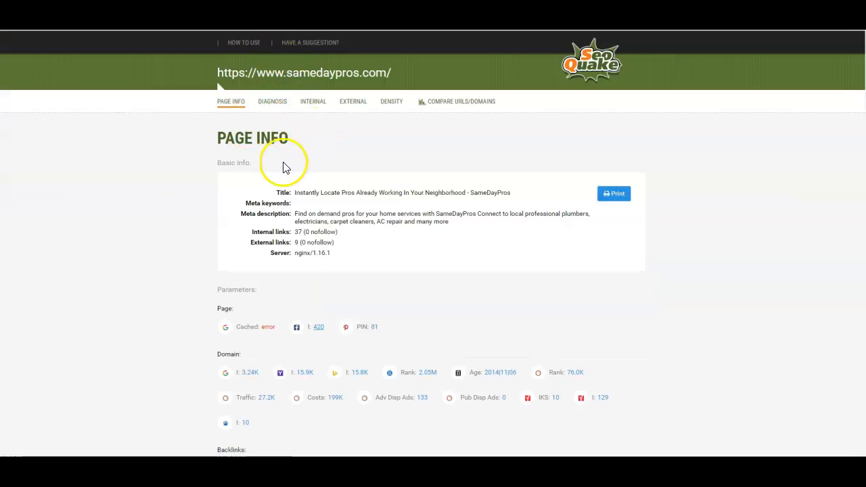
# Step: Switch to the SEOquake page info report for samedaypros.com and examine its basic info and domain parameters
pyautogui.scroll(-3, 340, 244)
pyautogui.scroll(-3, 335, 245)
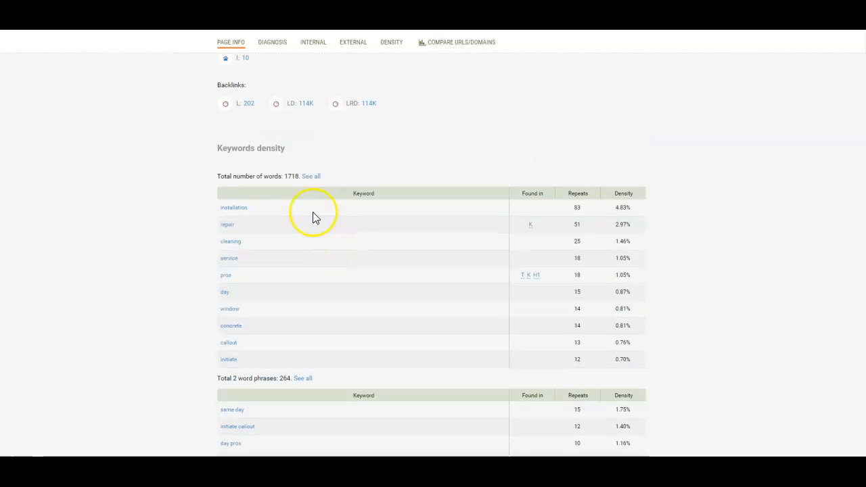
pyautogui.scroll(4, 310, 172)
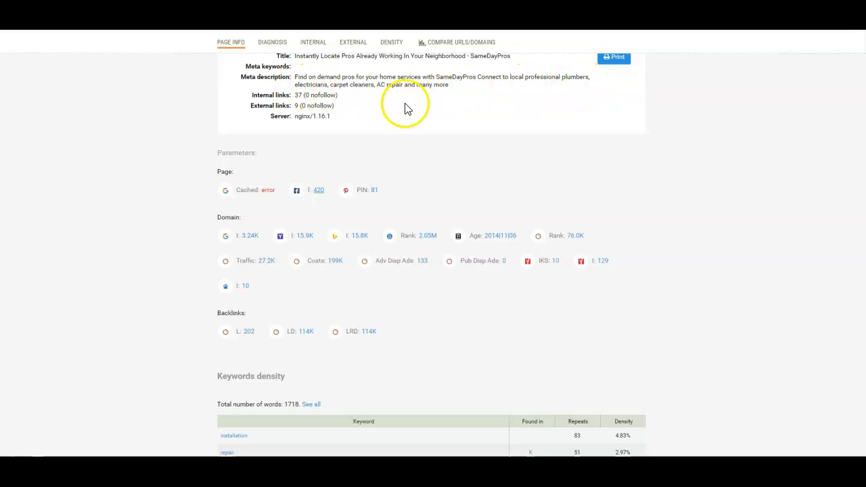
pyautogui.scroll(-2, 333, 132)
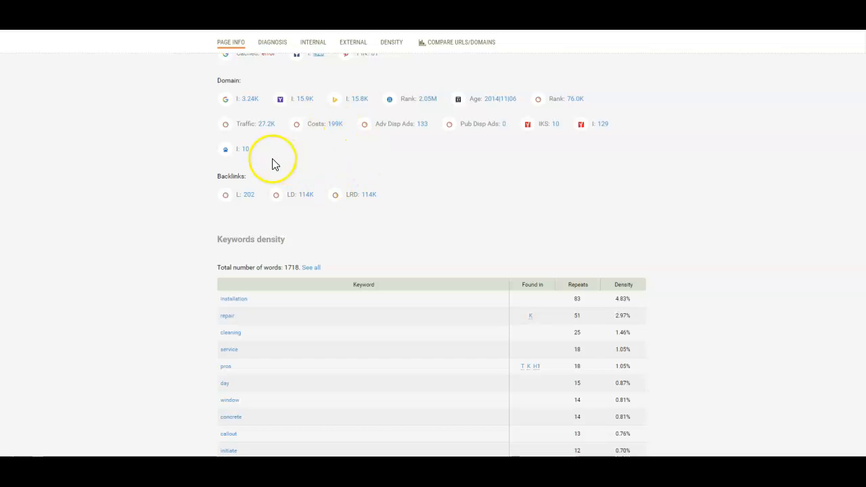
pyautogui.scroll(1, 341, 124)
pyautogui.scroll(1, 342, 124)
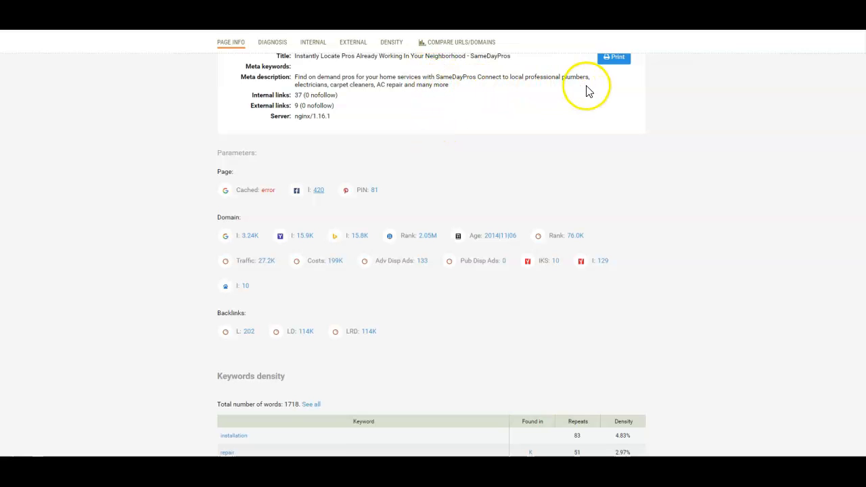
# Step: Examine the backlink figures for samedaypros.com in the SEOquake report
pyautogui.scroll(-3, 393, 129)
pyautogui.scroll(1, 375, 129)
pyautogui.scroll(-1, 397, 145)
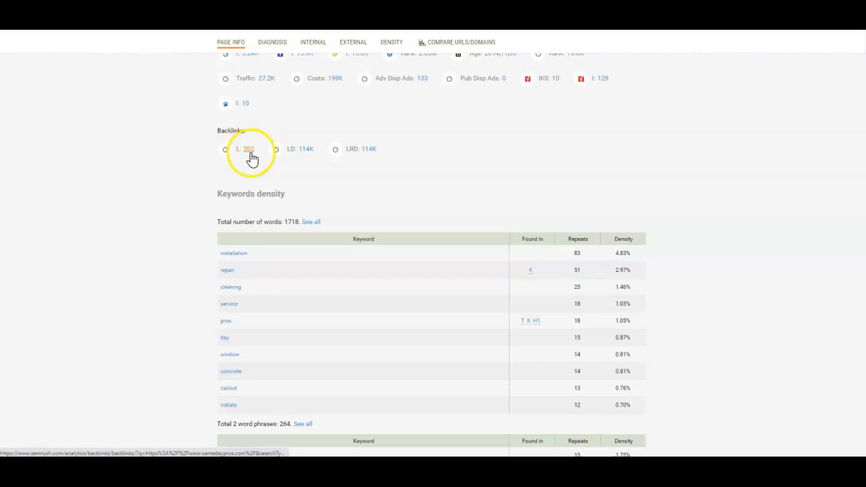
pyautogui.scroll(2, 251, 176)
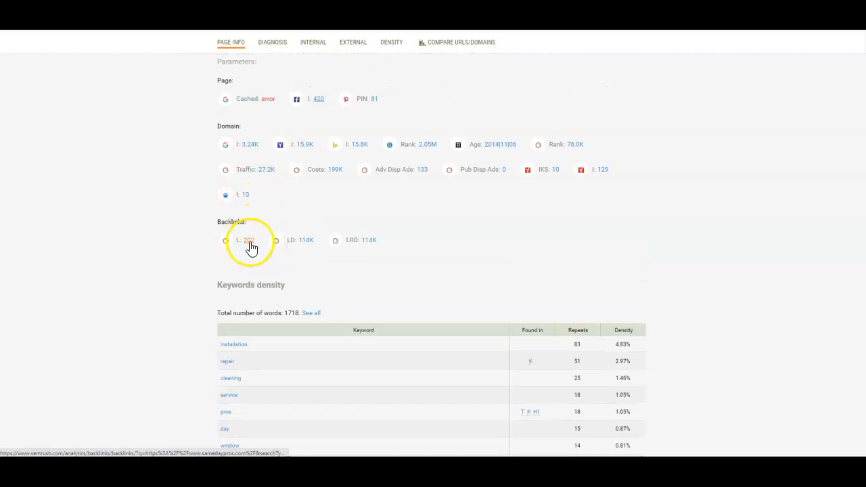
pyautogui.scroll(-2, 271, 206)
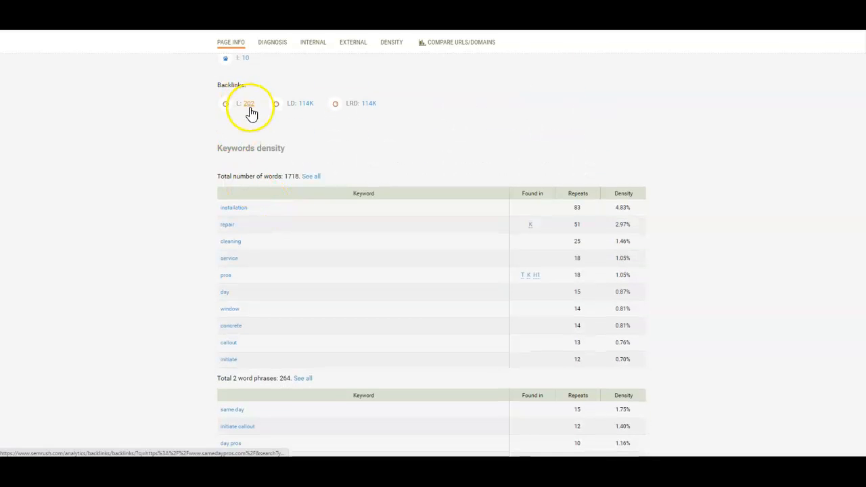
pyautogui.scroll(-1, 271, 136)
pyautogui.scroll(2, 255, 149)
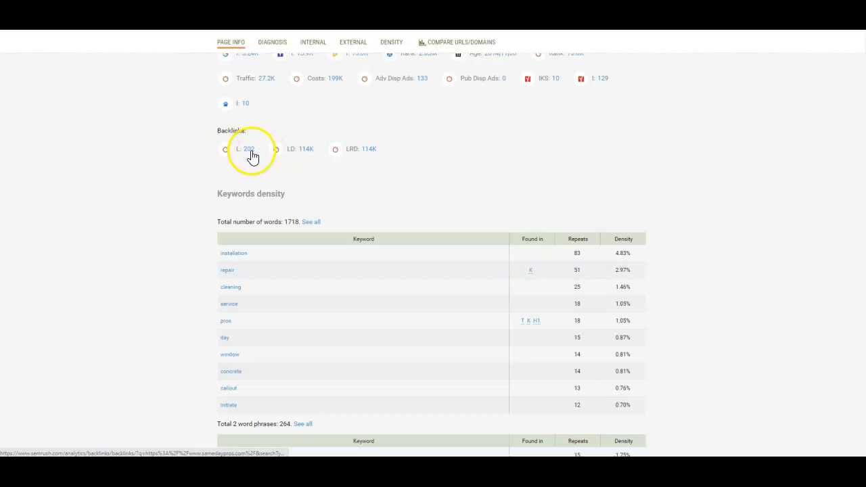
# Step: Examine the one-, two- and three-word keyword density tables for samedaypros.com
pyautogui.scroll(-3, 271, 172)
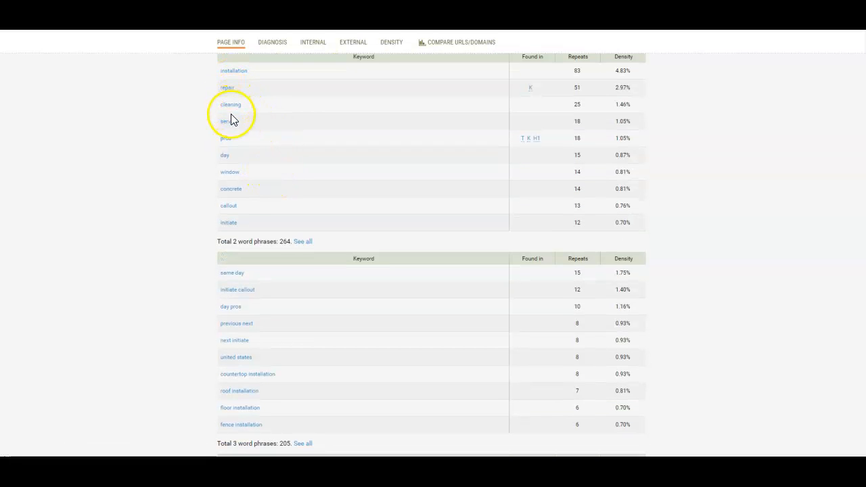
pyautogui.scroll(-2, 257, 248)
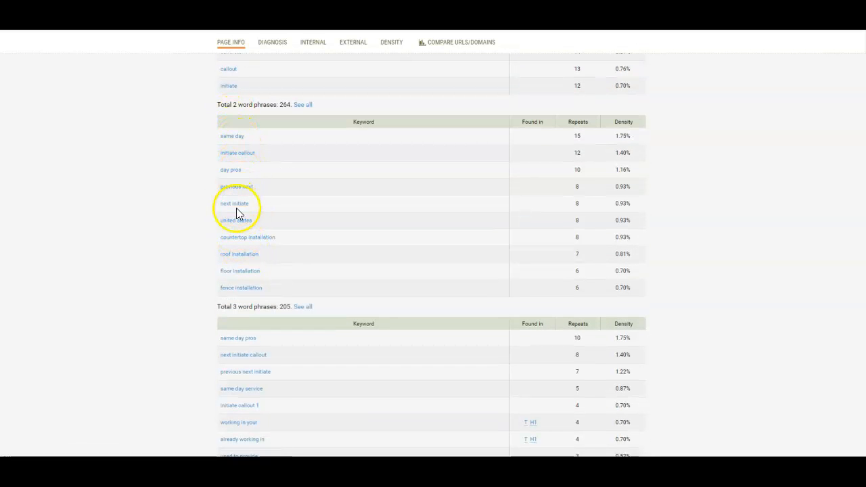
pyautogui.scroll(-1, 236, 206)
pyautogui.scroll(1, 238, 203)
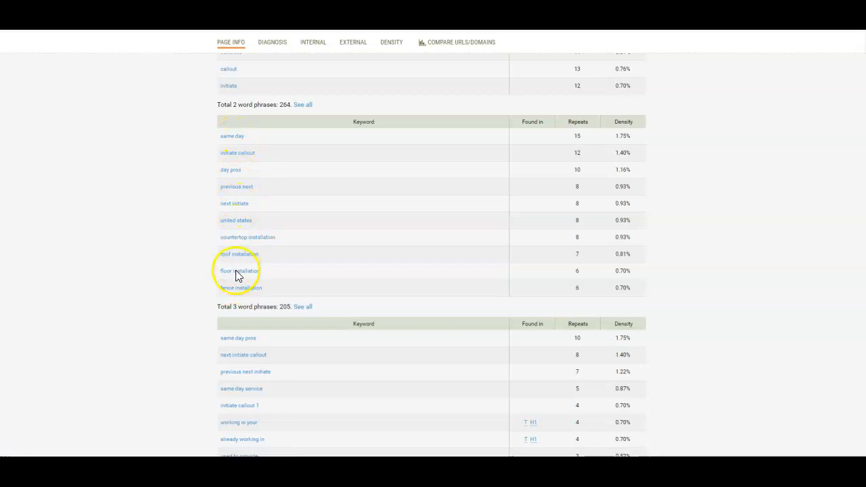
pyautogui.scroll(15, 316, 261)
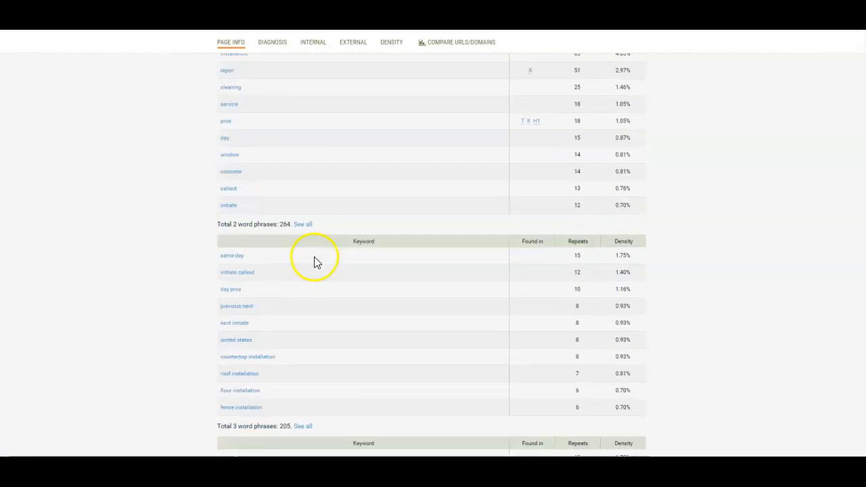
pyautogui.scroll(1, 308, 54)
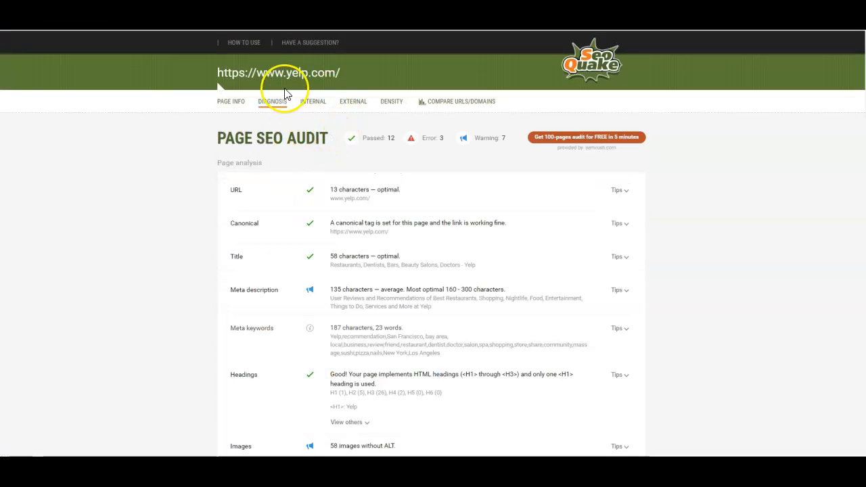
# Step: Show the SEOquake page info for yelp.com and examine its basic info, domain parameters and backlinks
pyautogui.click(232, 105)
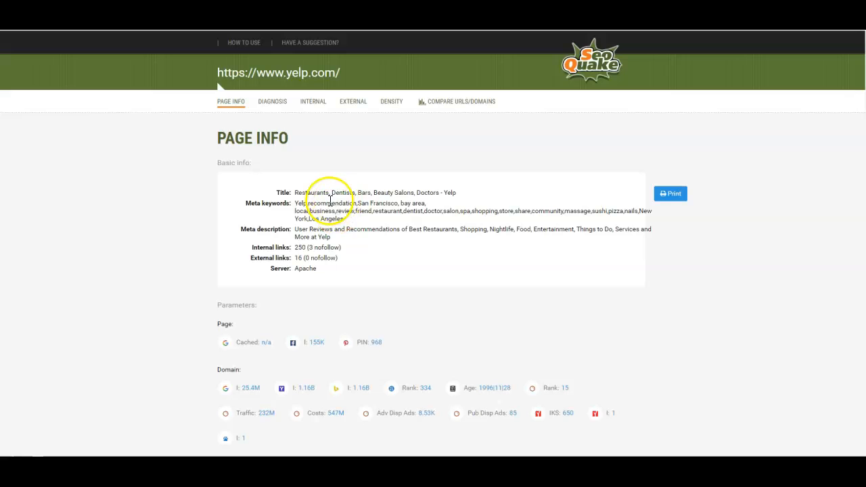
pyautogui.scroll(-2, 322, 214)
pyautogui.scroll(-3, 320, 215)
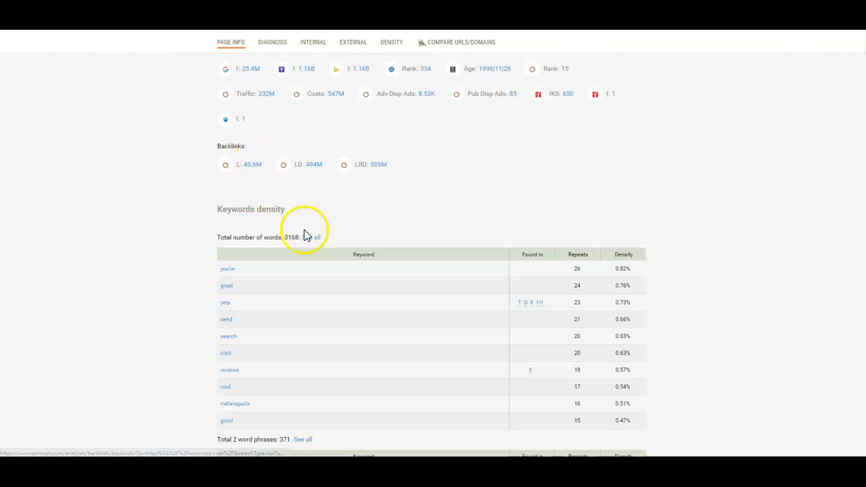
# Step: Examine the keyword density tables for yelp.com, from single words to three-word phrases
pyautogui.scroll(-2, 302, 238)
pyautogui.scroll(-2, 237, 209)
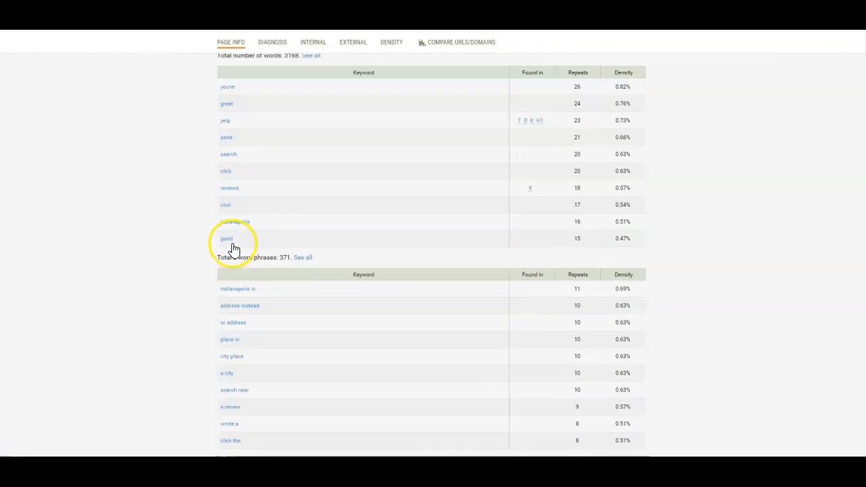
pyautogui.scroll(2, 226, 178)
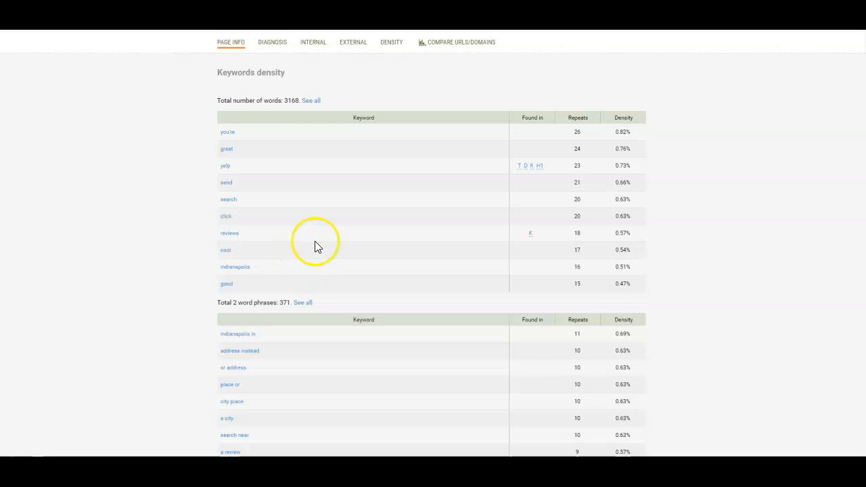
pyautogui.scroll(-3, 305, 232)
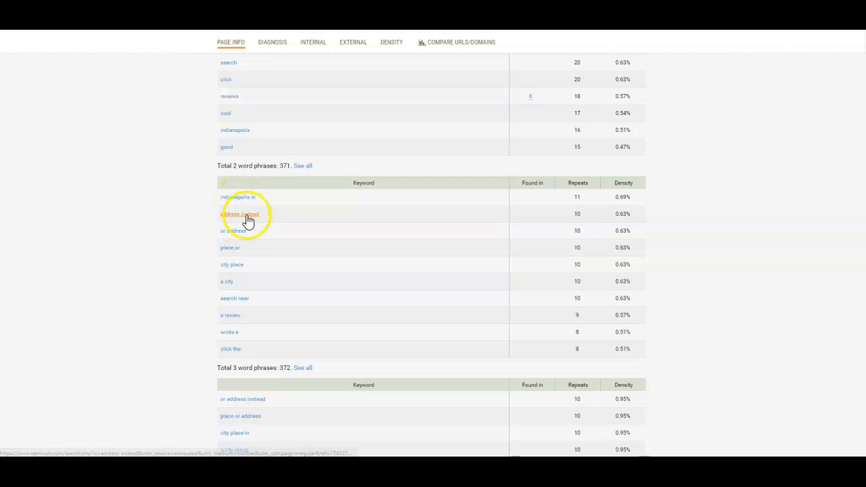
pyautogui.scroll(-2, 247, 224)
pyautogui.scroll(9, 250, 264)
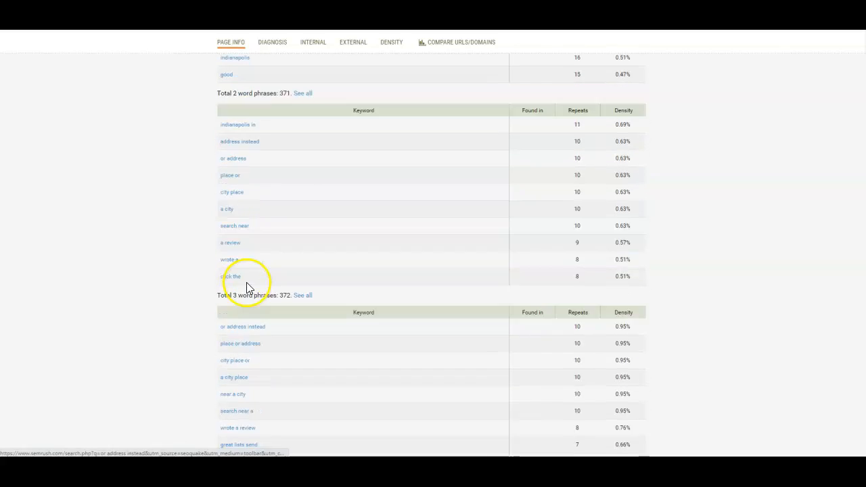
pyautogui.scroll(2, 244, 281)
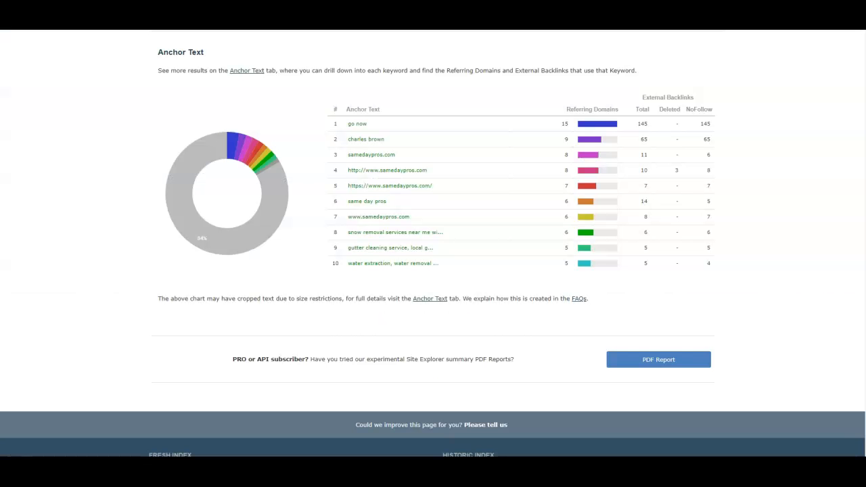
# Step: Switch to the Majestic Site Explorer summary for samedaypros.com and examine its backlink breakdown, referring domains and top links
pyautogui.scroll(15, 465, 164)
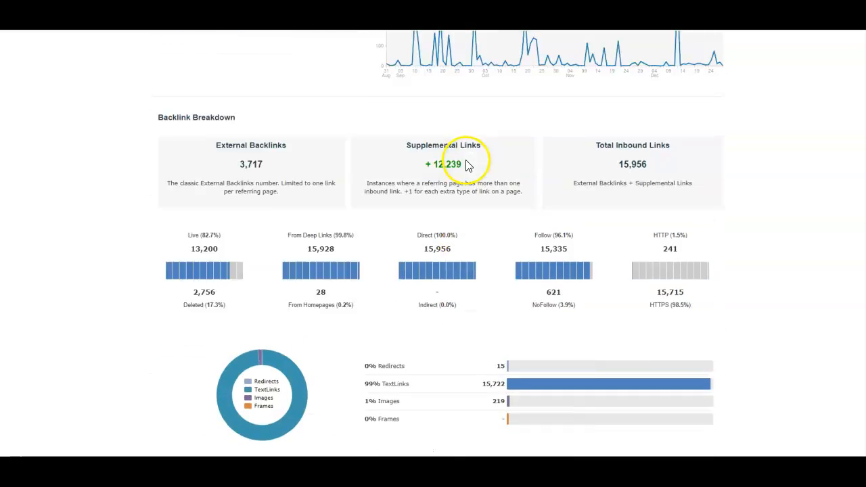
pyautogui.scroll(20, 465, 163)
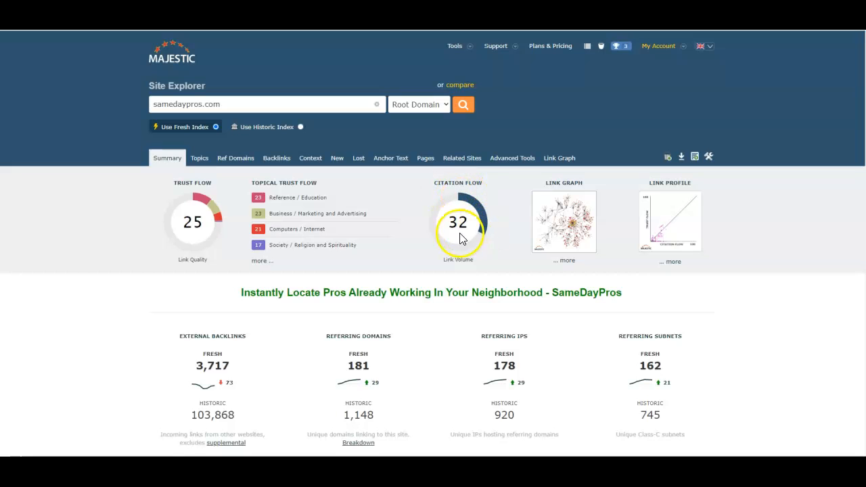
pyautogui.scroll(-2, 419, 235)
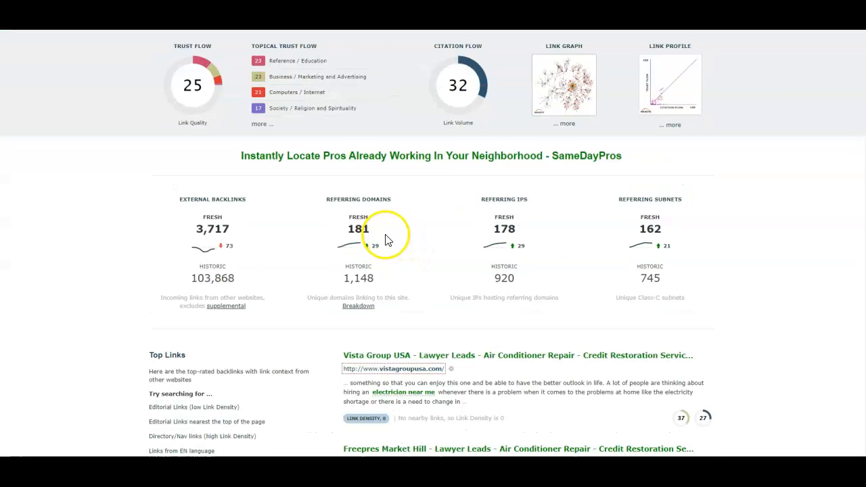
pyautogui.scroll(2, 386, 237)
pyautogui.scroll(-3, 326, 215)
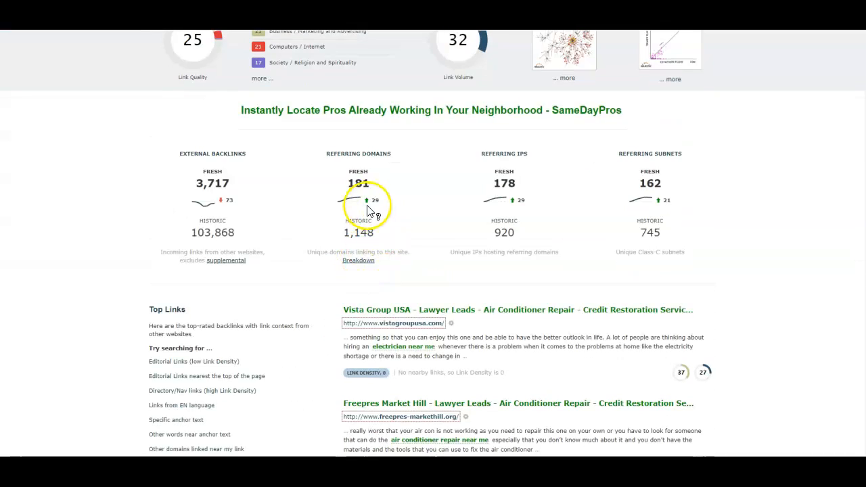
pyautogui.scroll(-3, 332, 229)
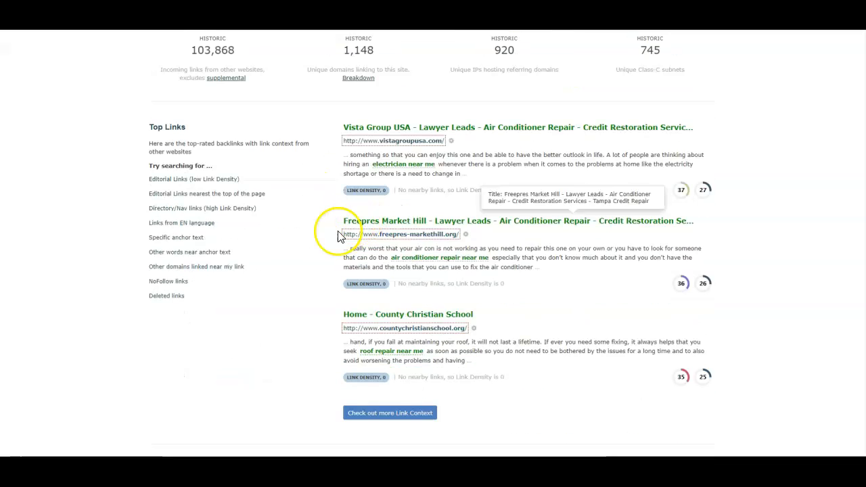
# Step: Examine the Trust Flow, Citation Flow and external backlink figures in the samedaypros.com summary
pyautogui.scroll(5, 335, 236)
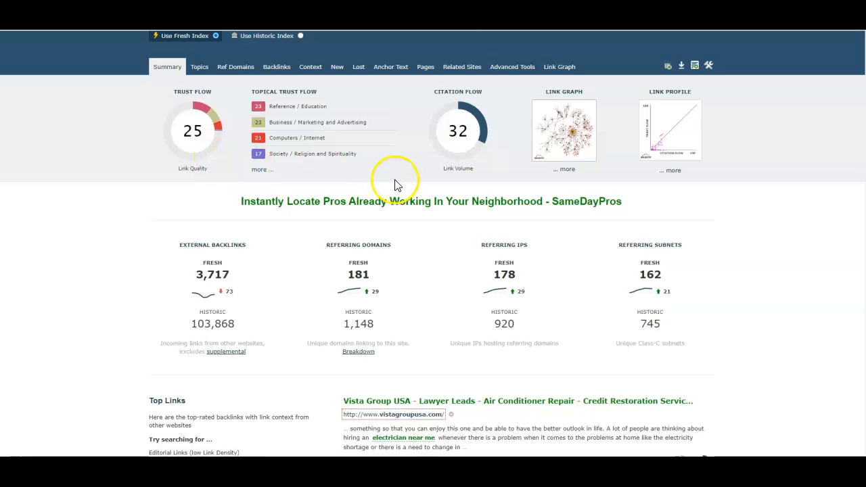
pyautogui.scroll(3, 392, 186)
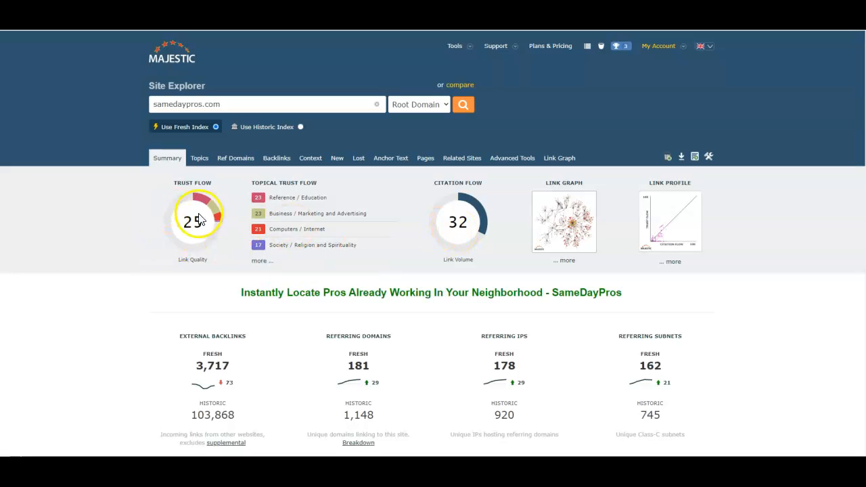
pyautogui.scroll(-2, 437, 251)
pyautogui.scroll(2, 436, 251)
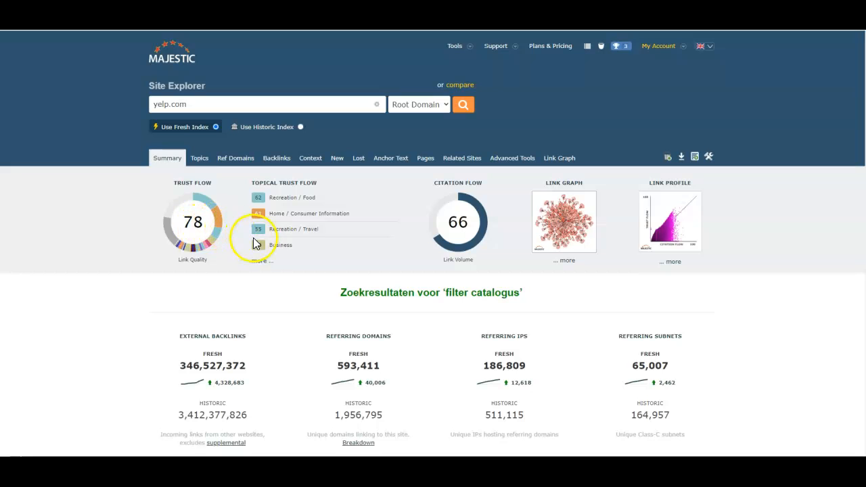
# Step: Examine the Majestic summary for yelp.com, covering external backlinks, referring domains, and educational and governmental backlinks
pyautogui.scroll(-2, 357, 235)
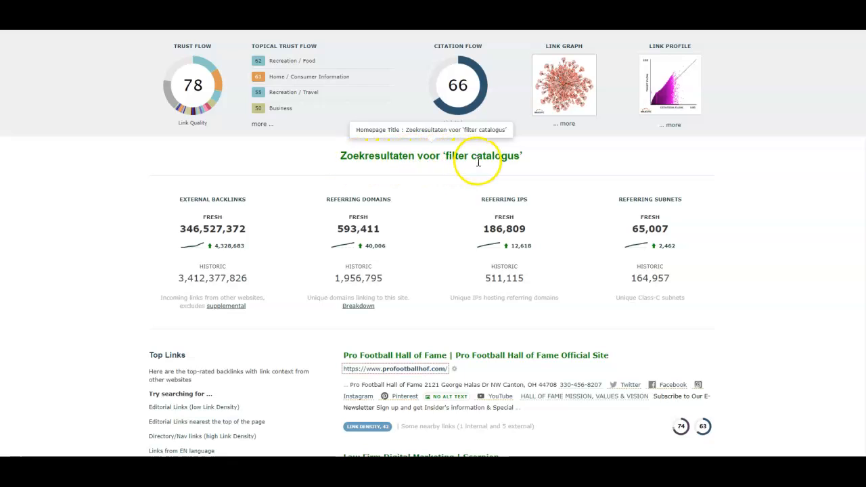
pyautogui.scroll(-2, 441, 187)
pyautogui.scroll(3, 406, 174)
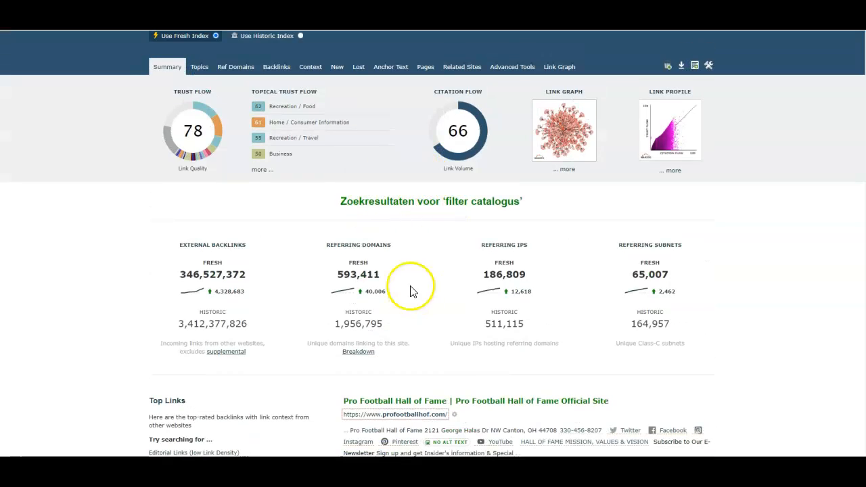
pyautogui.scroll(-3, 412, 286)
pyautogui.scroll(-6, 399, 270)
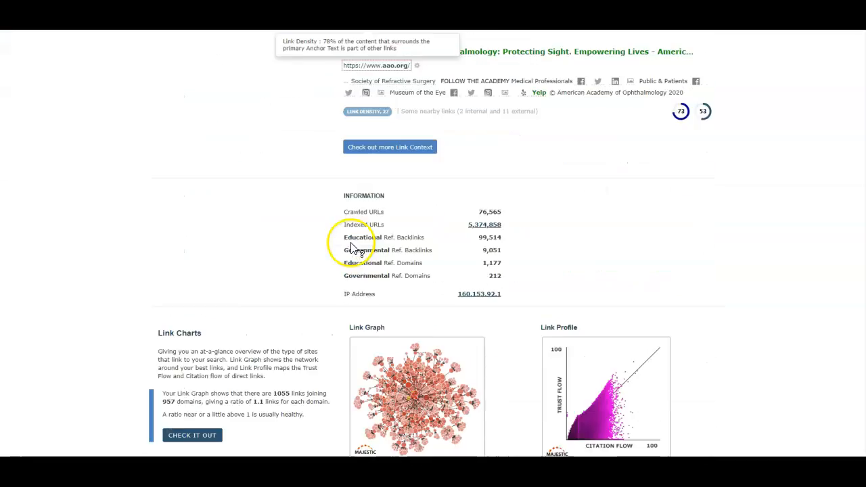
pyautogui.scroll(8, 412, 256)
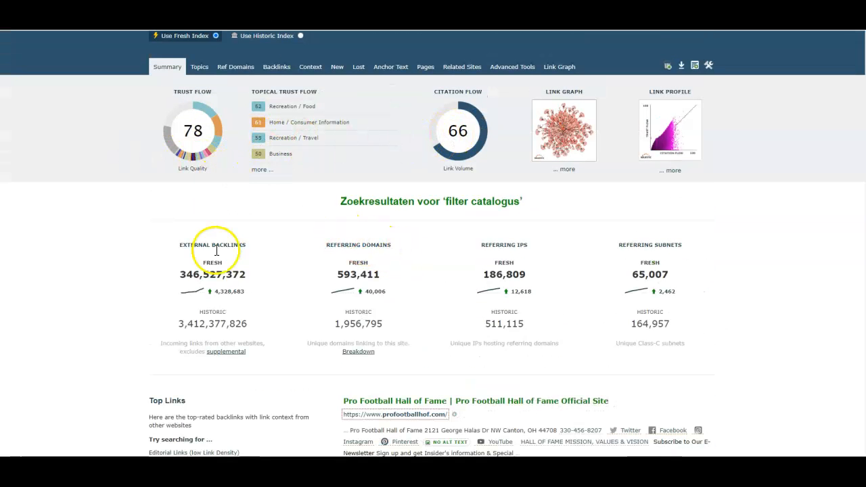
pyautogui.moveTo(380, 298)
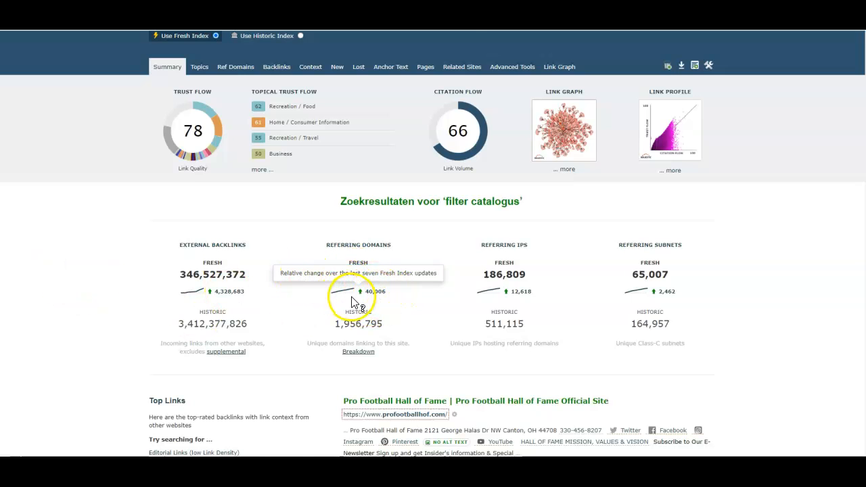
# Step: Switch to the Ahrefs overview for samedaypros.com and examine its rank, referring domains, referring pages, Domain Rating and backlink breakdown
pyautogui.scroll(3, 352, 302)
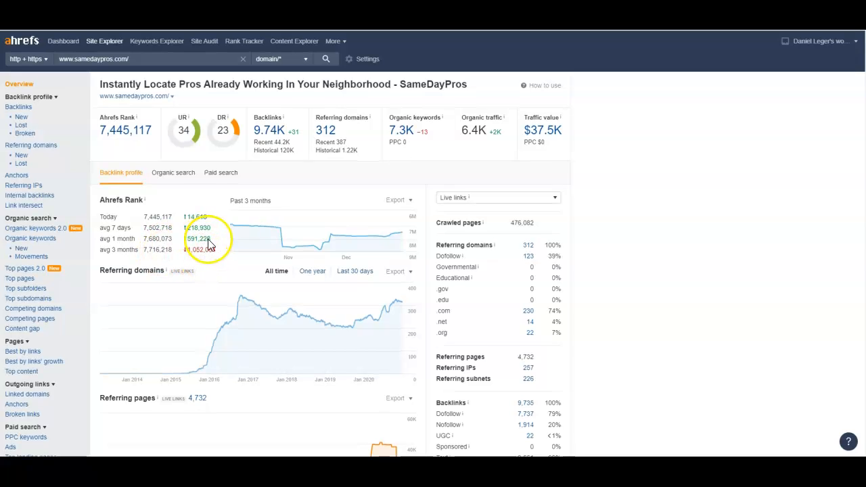
pyautogui.scroll(-2, 209, 244)
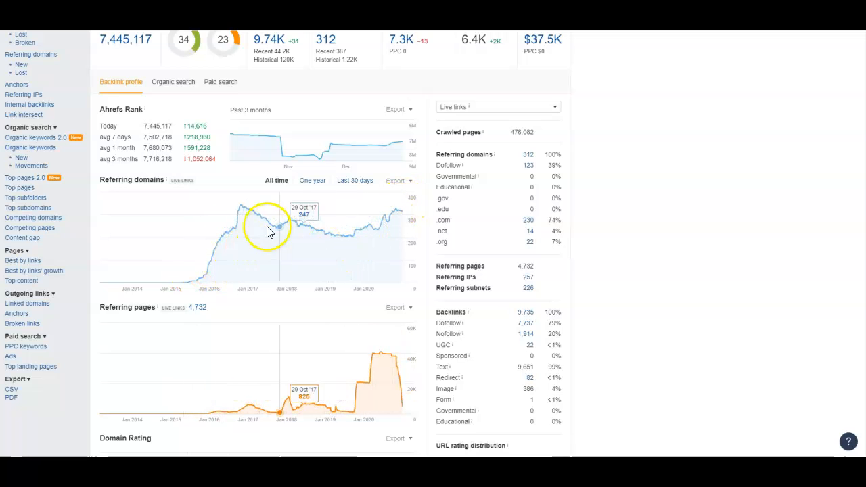
pyautogui.scroll(-3, 308, 247)
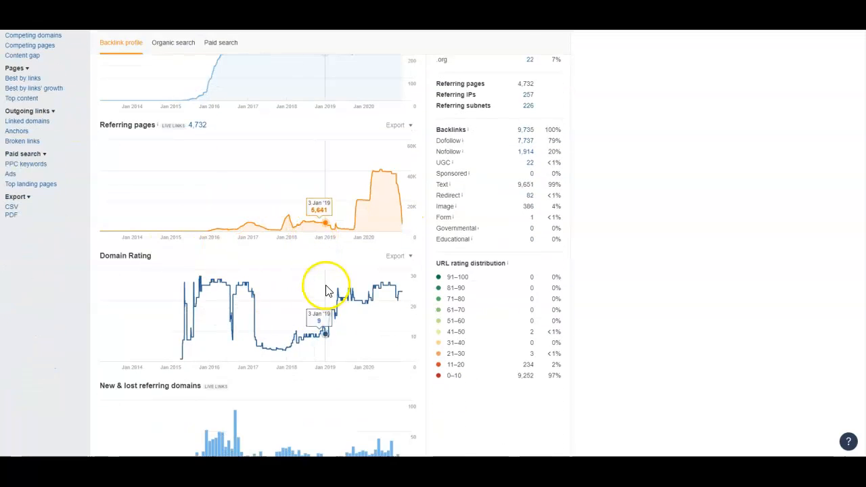
pyautogui.scroll(-3, 323, 287)
pyautogui.scroll(6, 385, 282)
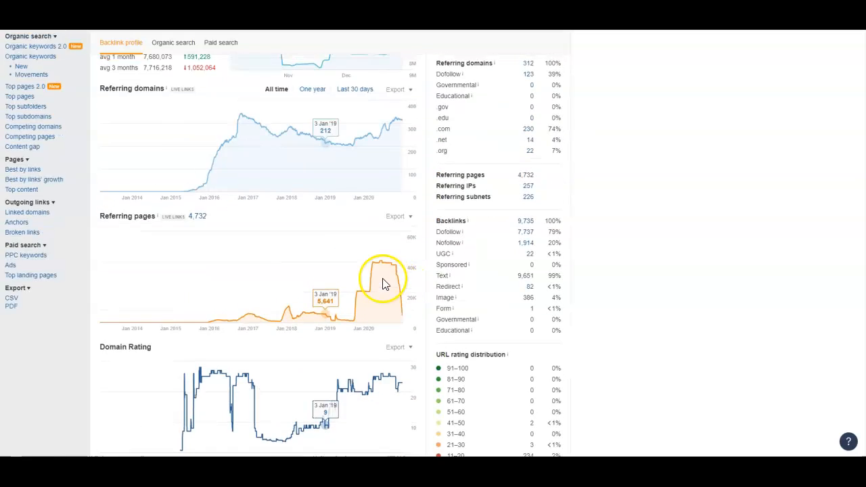
pyautogui.scroll(-2, 478, 317)
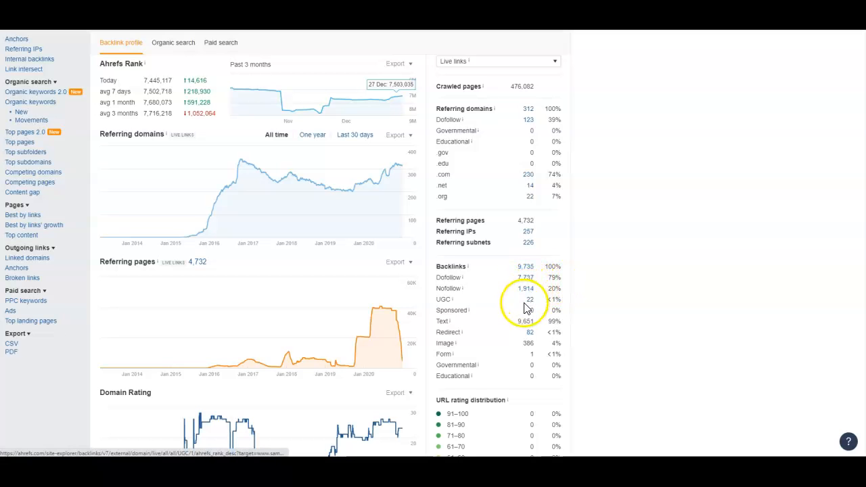
pyautogui.scroll(2, 499, 344)
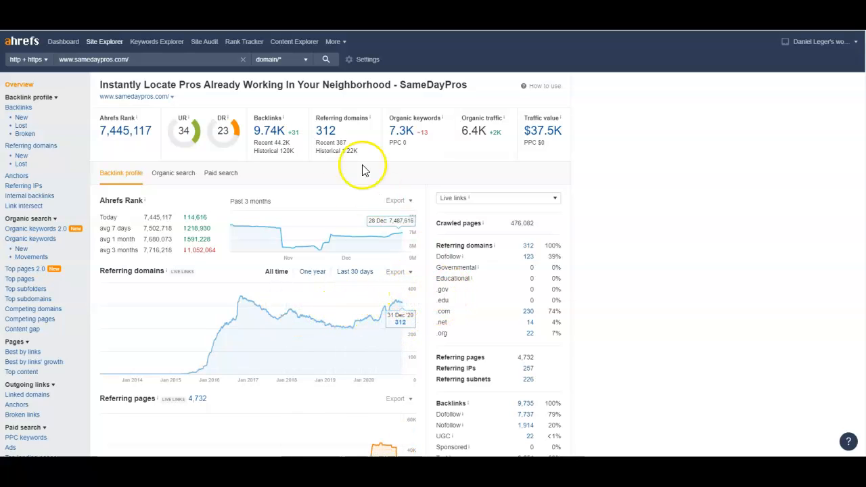
# Step: Switch to the Ahrefs overview for yelp.com and examine its rank, referring domains, referring pages and Domain Rating history
pyautogui.click(434, 114)
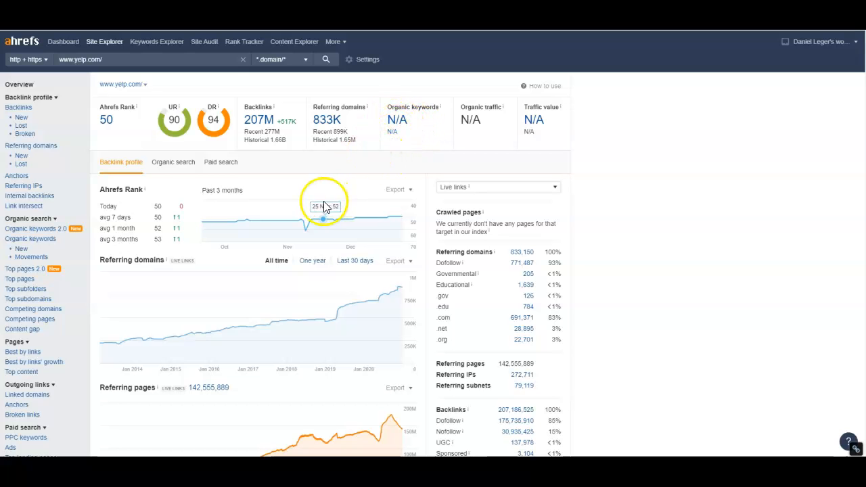
pyautogui.scroll(-2, 325, 206)
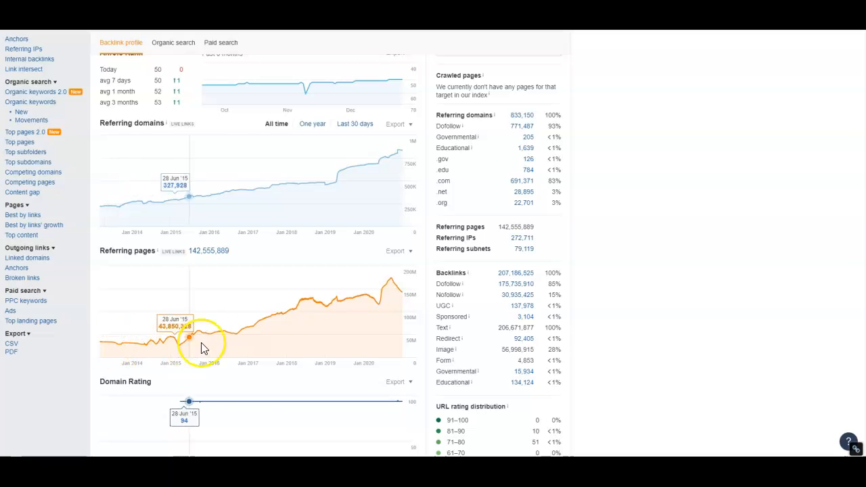
pyautogui.scroll(-3, 277, 302)
pyautogui.scroll(-2, 169, 266)
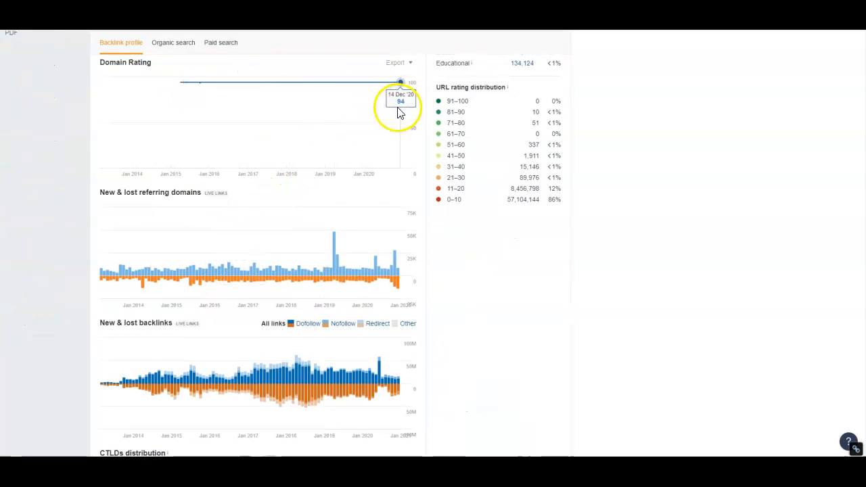
# Step: Examine yelp.com's new and lost referring domains and backlinks, CTLDs distribution, anchors and recent referring-page trend
pyautogui.scroll(-2, 359, 157)
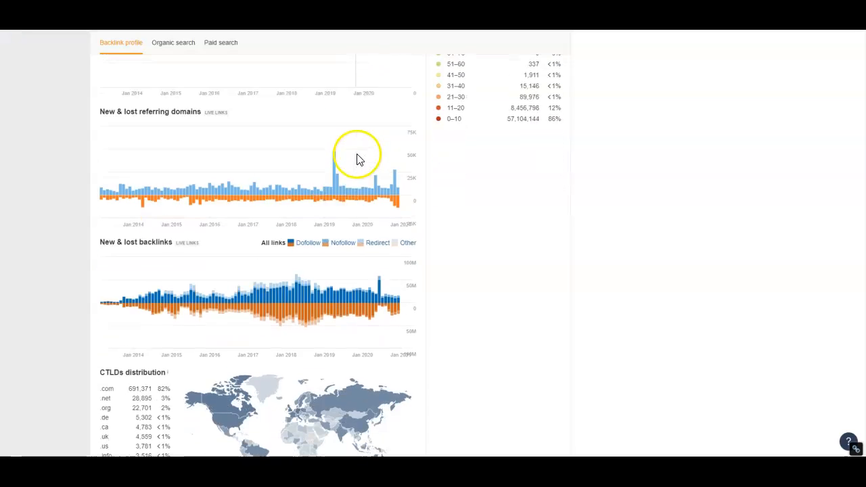
pyautogui.scroll(-1, 364, 241)
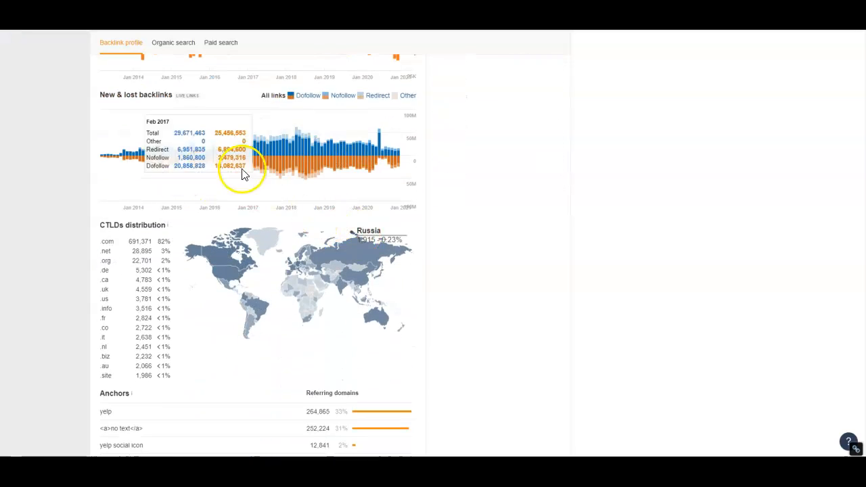
pyautogui.scroll(4, 304, 227)
pyautogui.scroll(3, 290, 226)
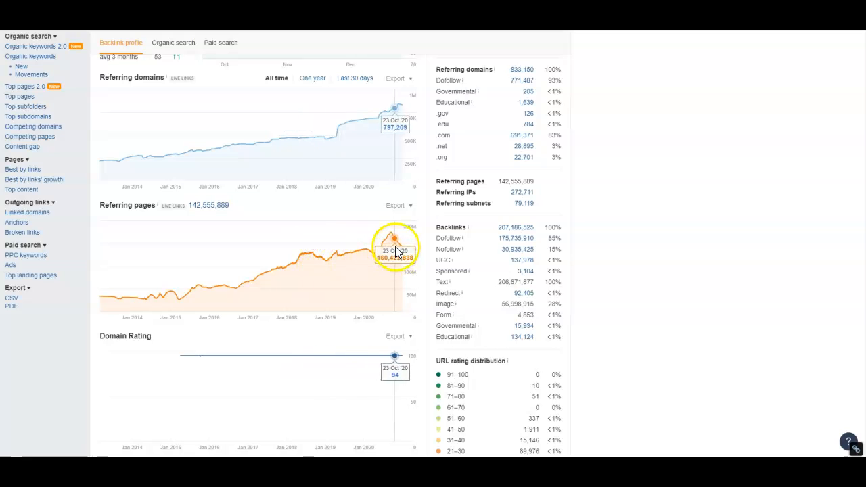
pyautogui.scroll(3, 354, 243)
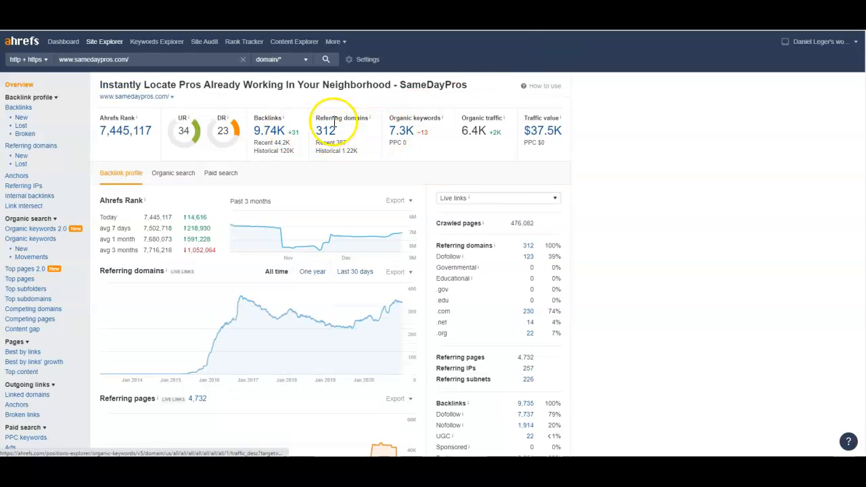
# Step: Open the Ahrefs organic keywords report for samedaypros.com and sort it by position, best rankings first
pyautogui.click(403, 132)
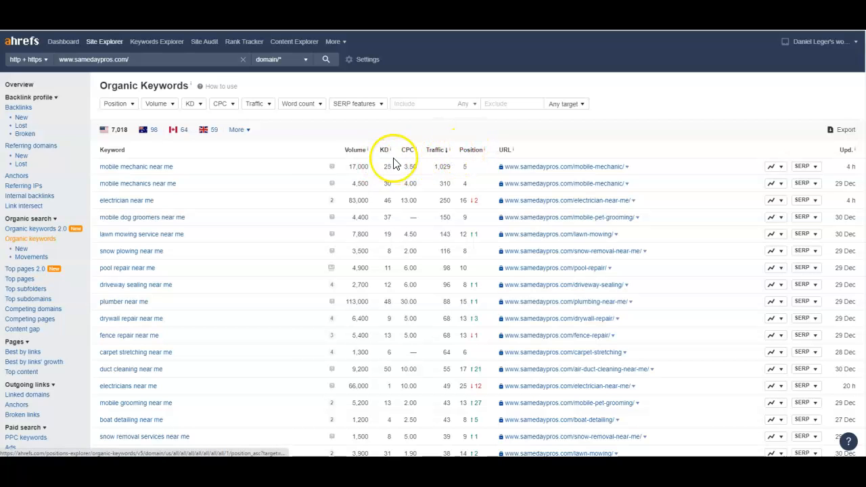
pyautogui.click(471, 153)
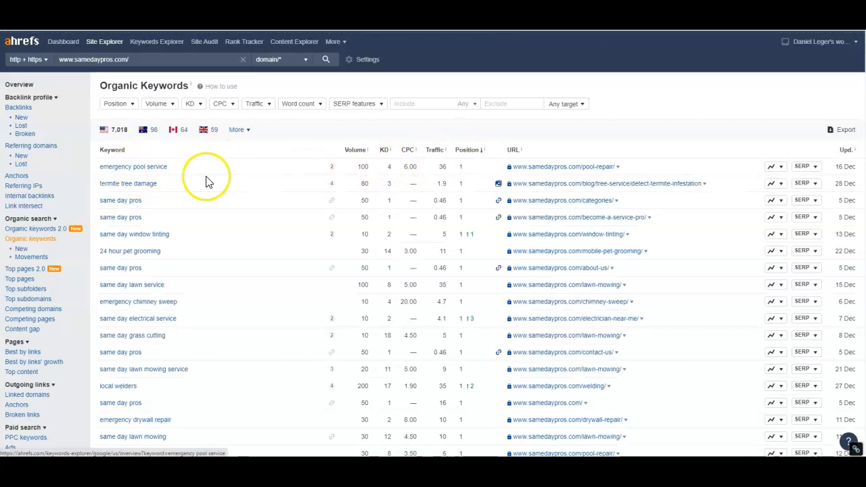
pyautogui.scroll(-3, 382, 269)
pyautogui.scroll(-2, 368, 261)
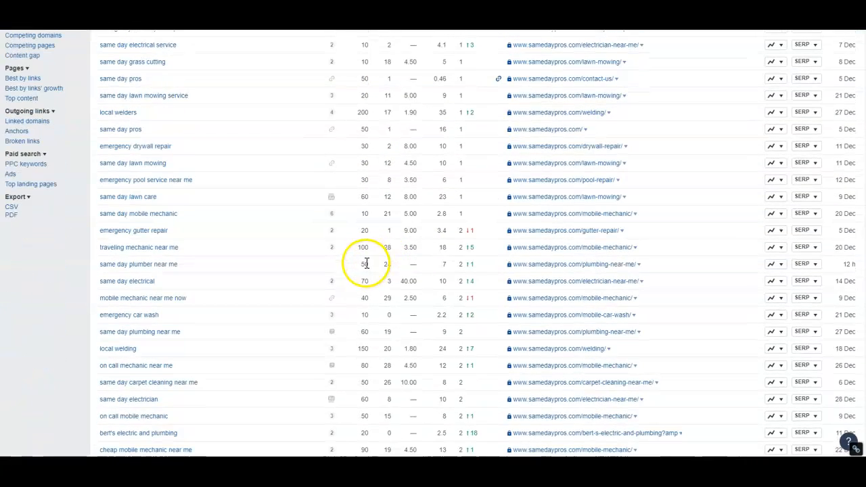
pyautogui.scroll(3, 382, 250)
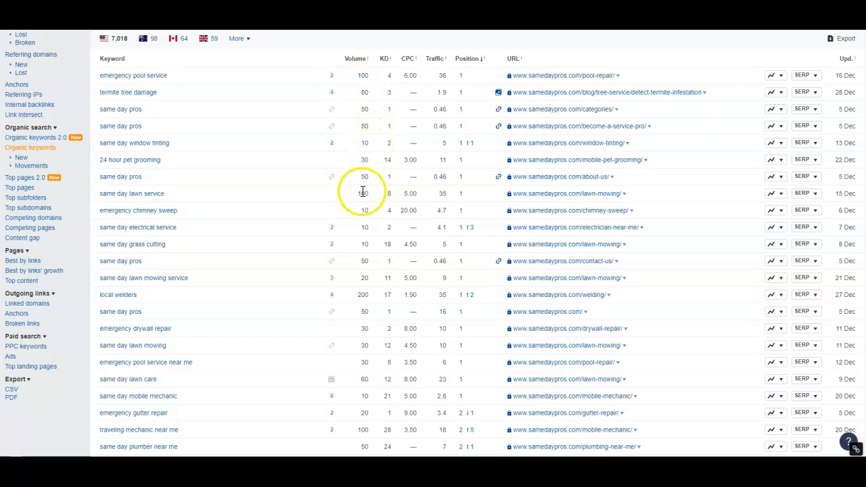
# Step: Examine the search volumes of samedaypros.com's best-ranking keywords through the end of the first results page
pyautogui.scroll(-1, 342, 281)
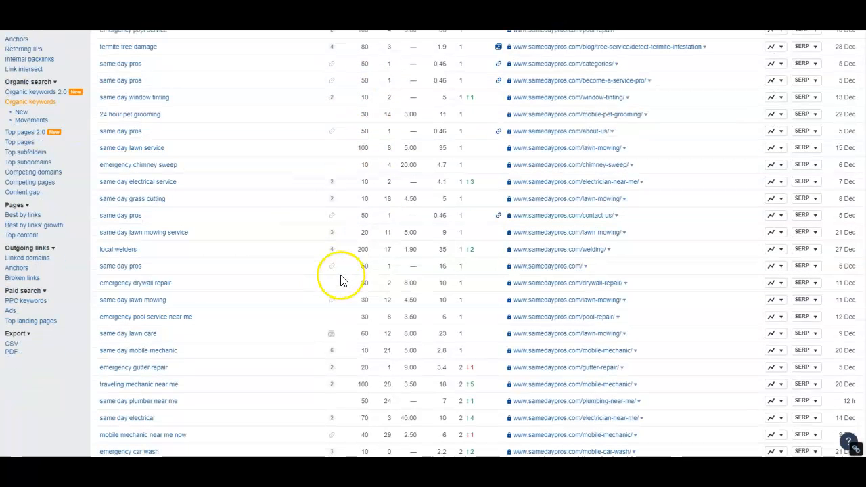
pyautogui.scroll(-4, 363, 253)
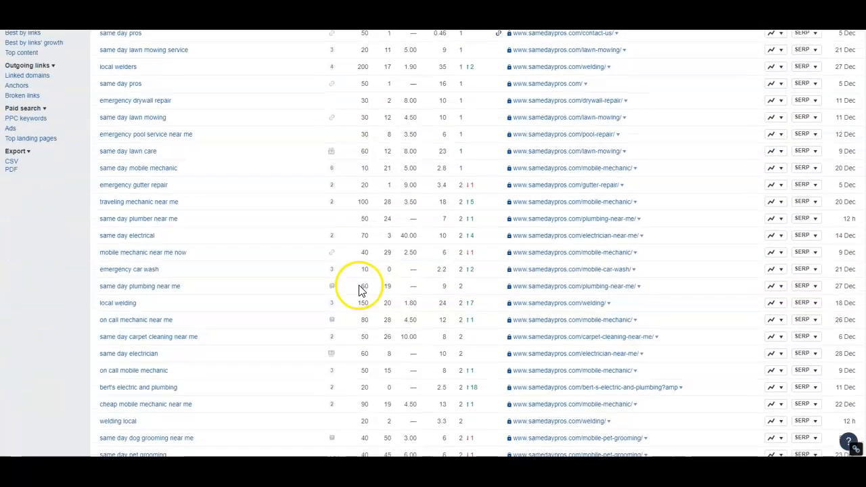
pyautogui.scroll(-7, 360, 258)
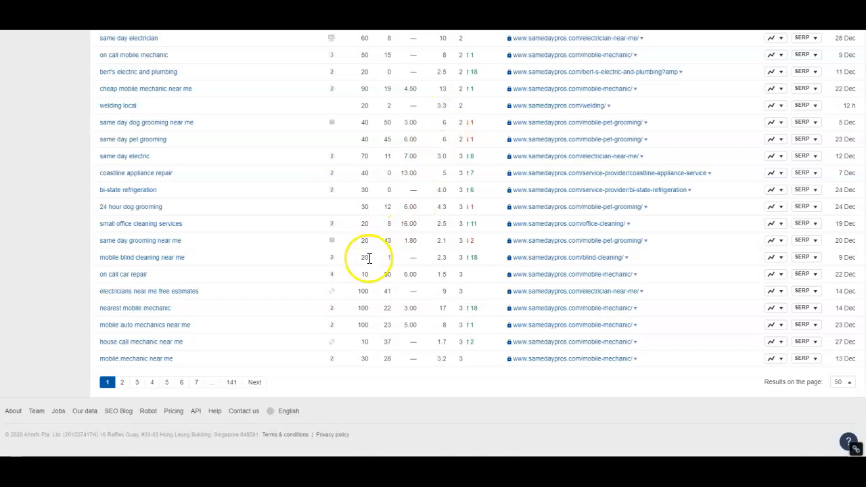
pyautogui.scroll(4, 368, 256)
pyautogui.scroll(3, 399, 183)
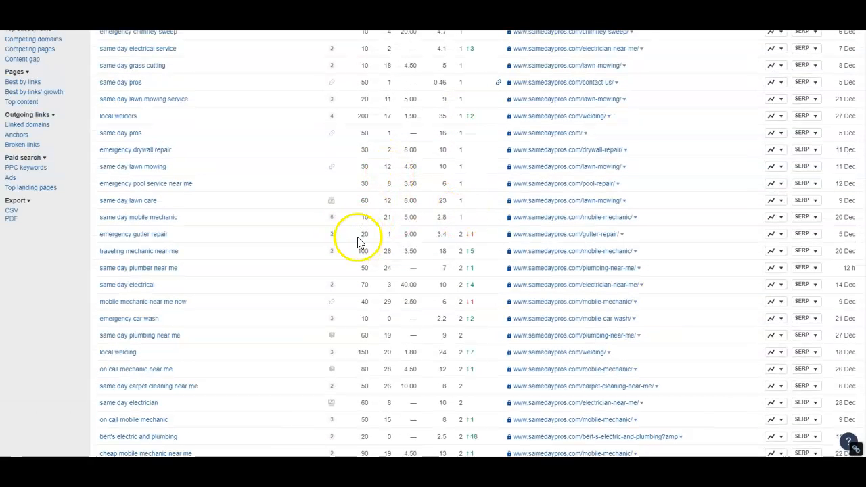
pyautogui.scroll(1, 360, 237)
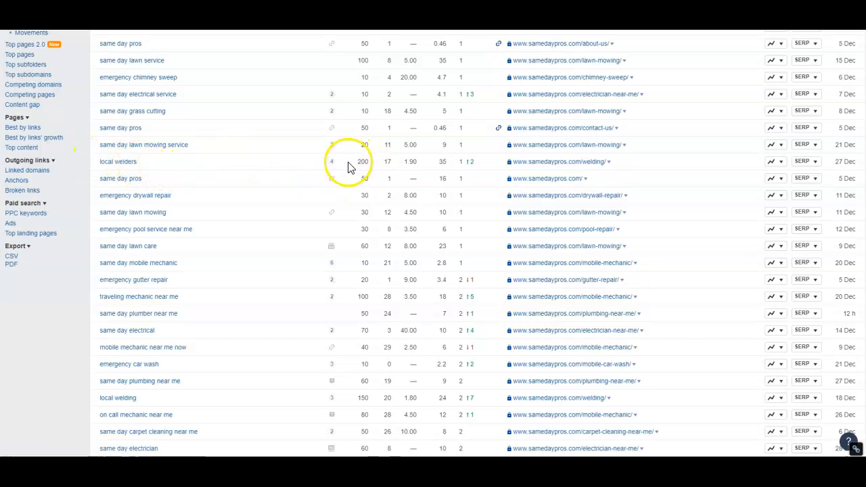
pyautogui.scroll(5, 368, 212)
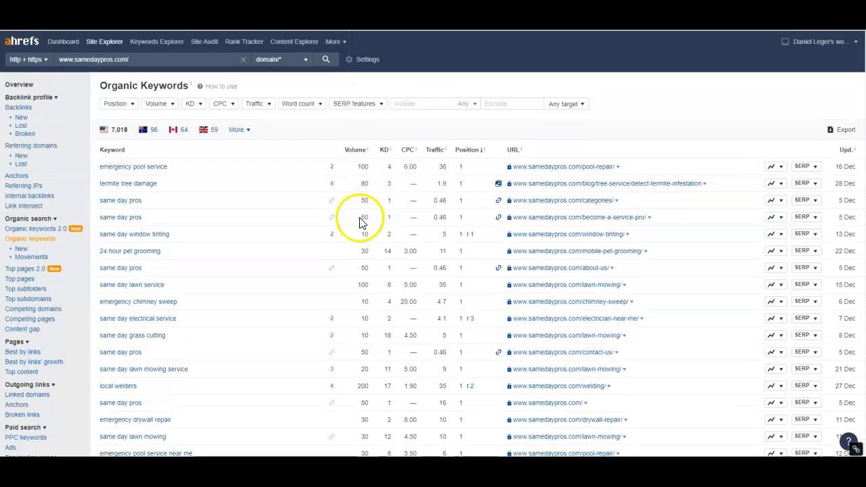
# Step: Sort samedaypros.com's organic keywords by search volume, highest first, and examine the positions of the high-volume terms
pyautogui.click(354, 150)
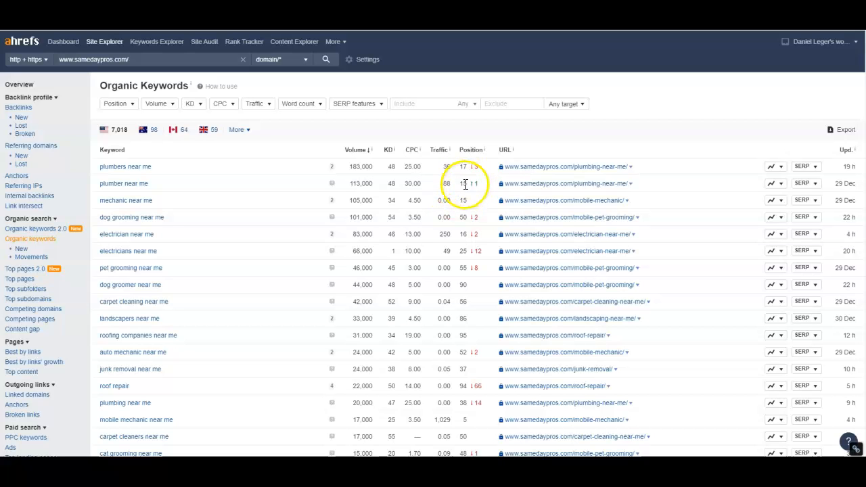
pyautogui.scroll(-2, 339, 241)
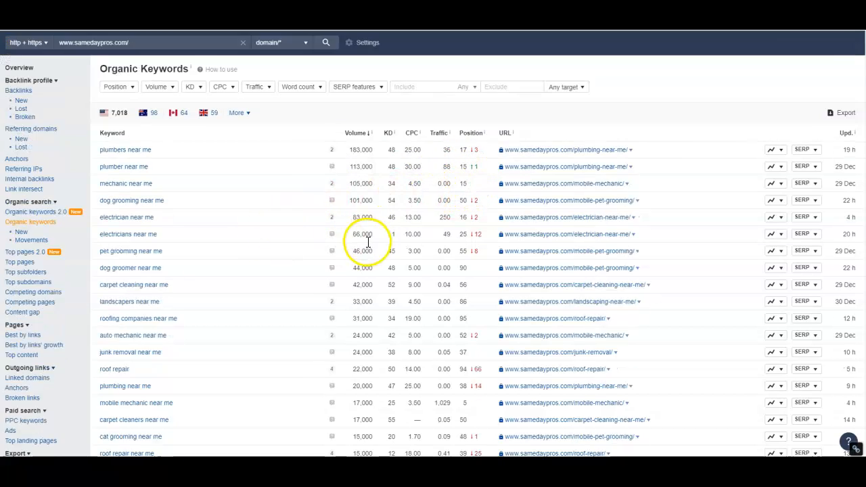
pyautogui.scroll(2, 447, 217)
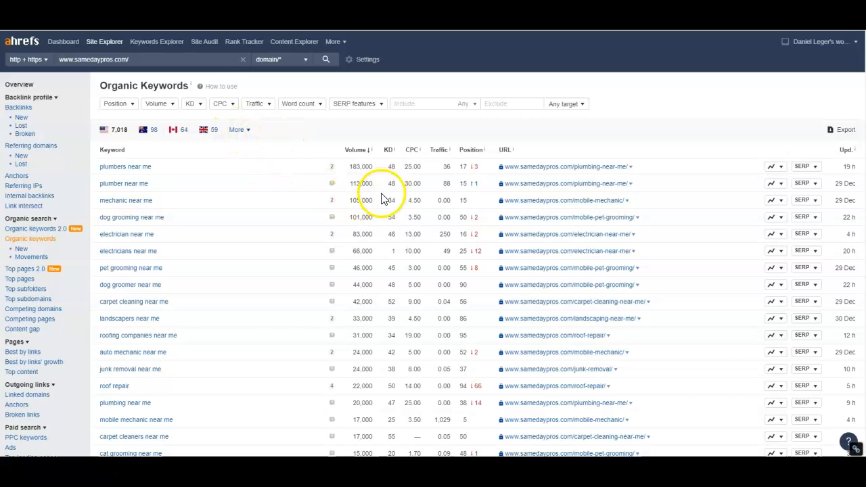
pyautogui.scroll(-2, 355, 169)
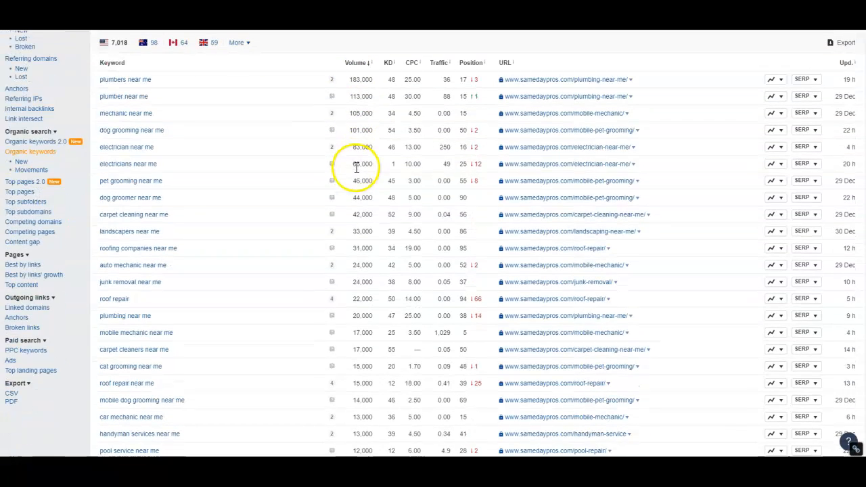
pyautogui.scroll(2, 383, 162)
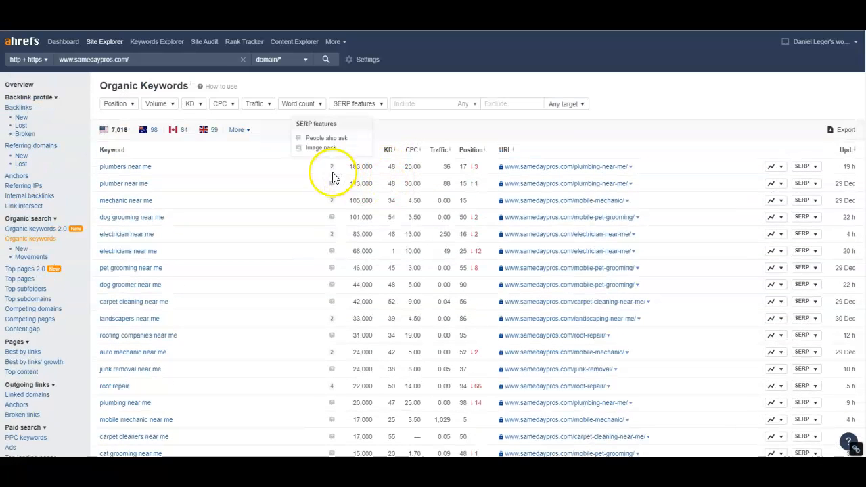